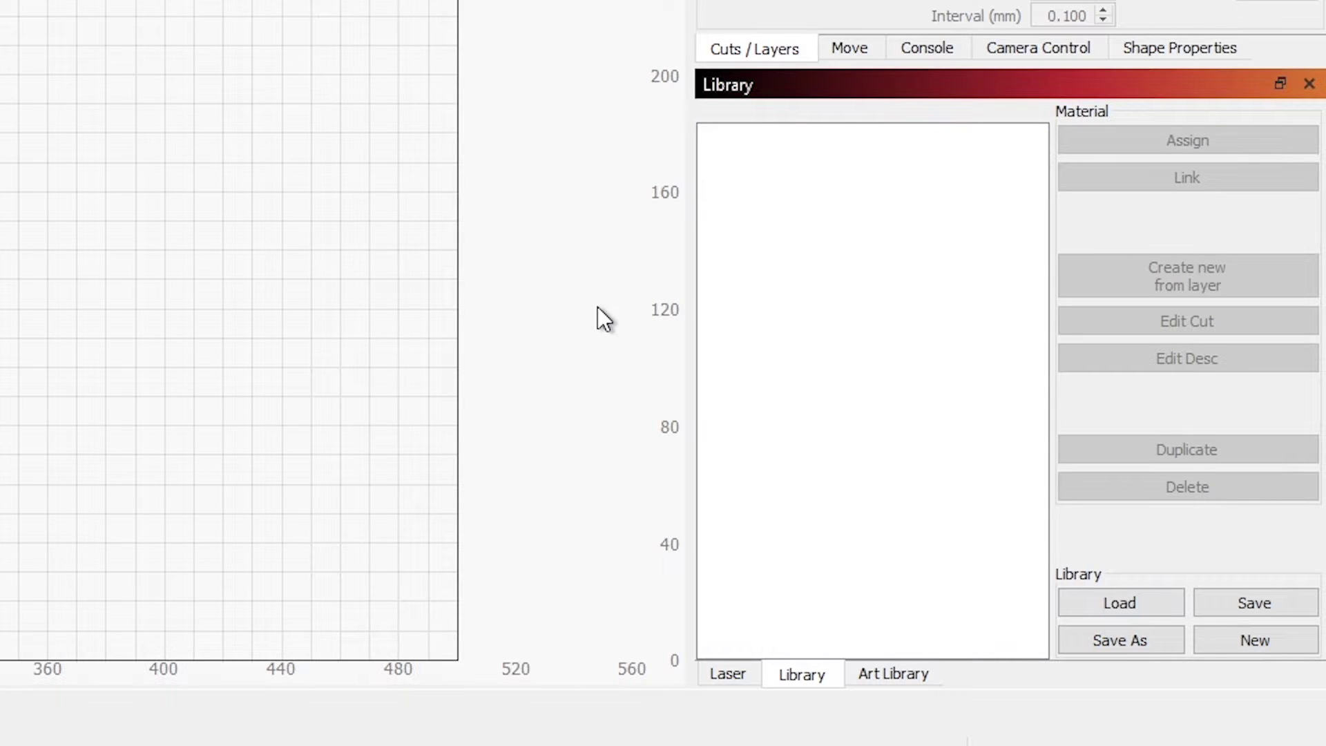
Start a new, empty material library from the Library panel.
{"action": "left_click", "coordinate": [1254, 642]}
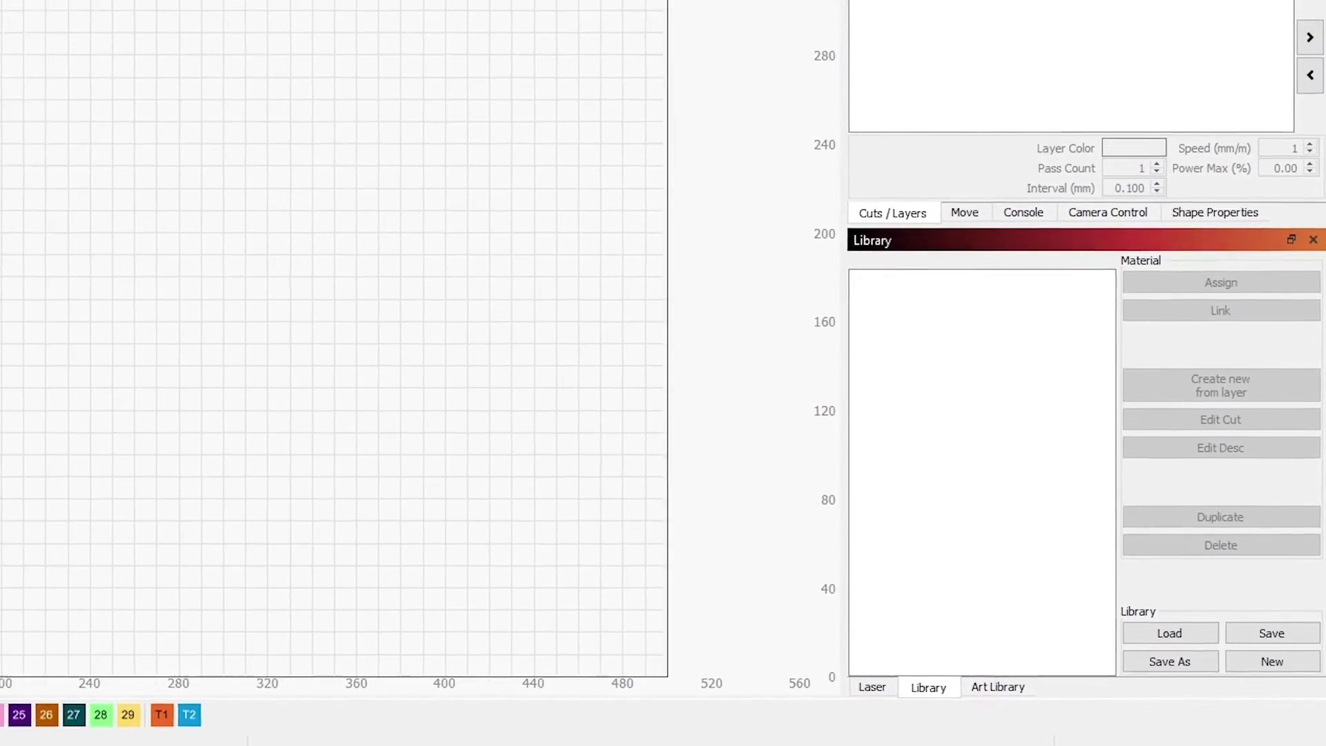
Draw a rectangle in the middle of the canvas and set layer 00 to Fill mode.
{"action": "left_click_drag", "start_coordinate": [358, 263], "coordinate": [614, 431]}
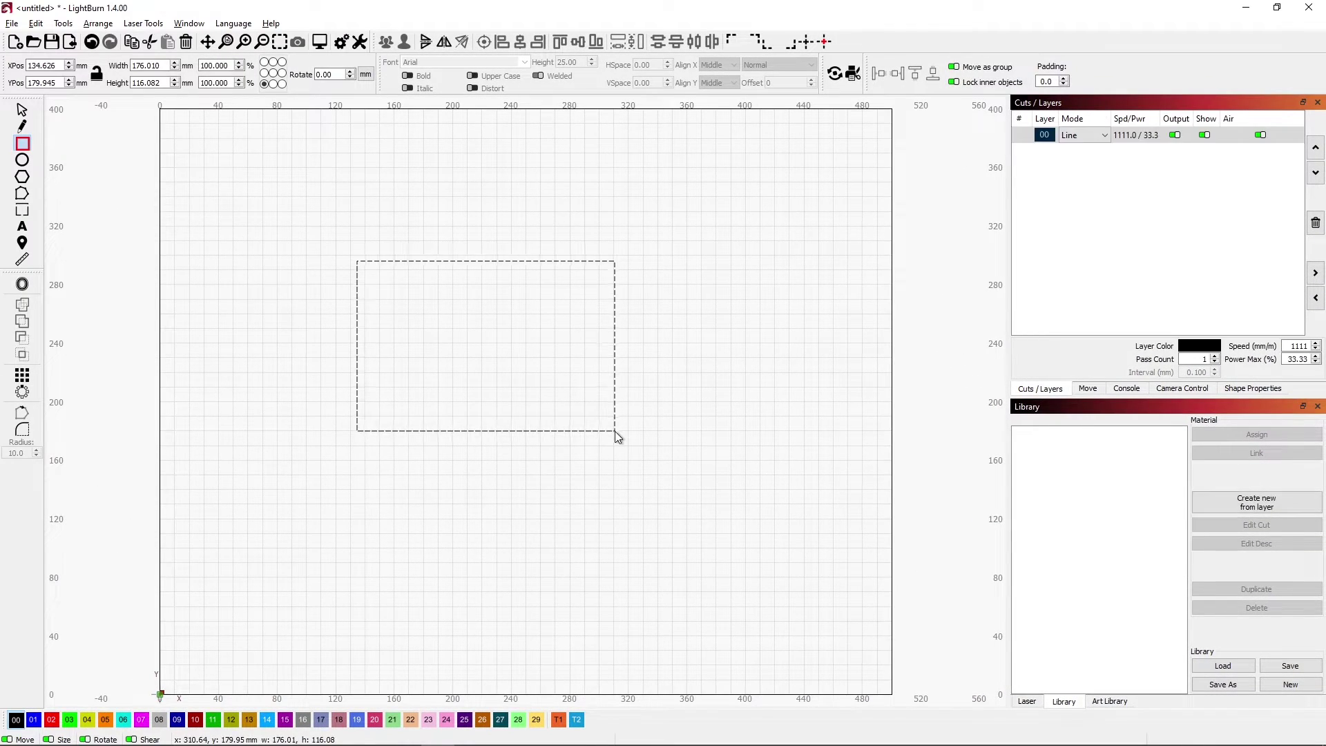
{"action": "left_click", "coordinate": [1106, 136]}
{"action": "left_click", "coordinate": [1078, 164]}
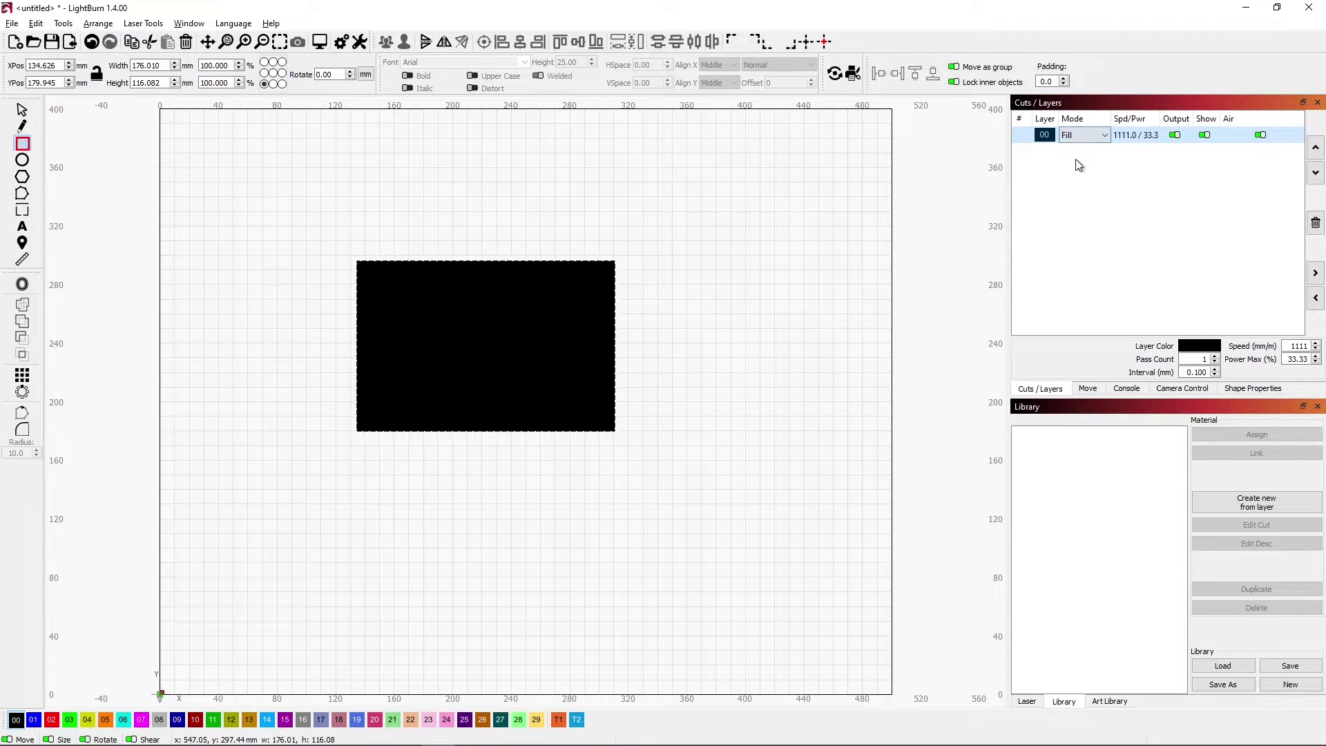
Set layer 00's cut settings to 2000 mm/min speed and 45% max power.
{"action": "double_click", "coordinate": [1041, 136]}
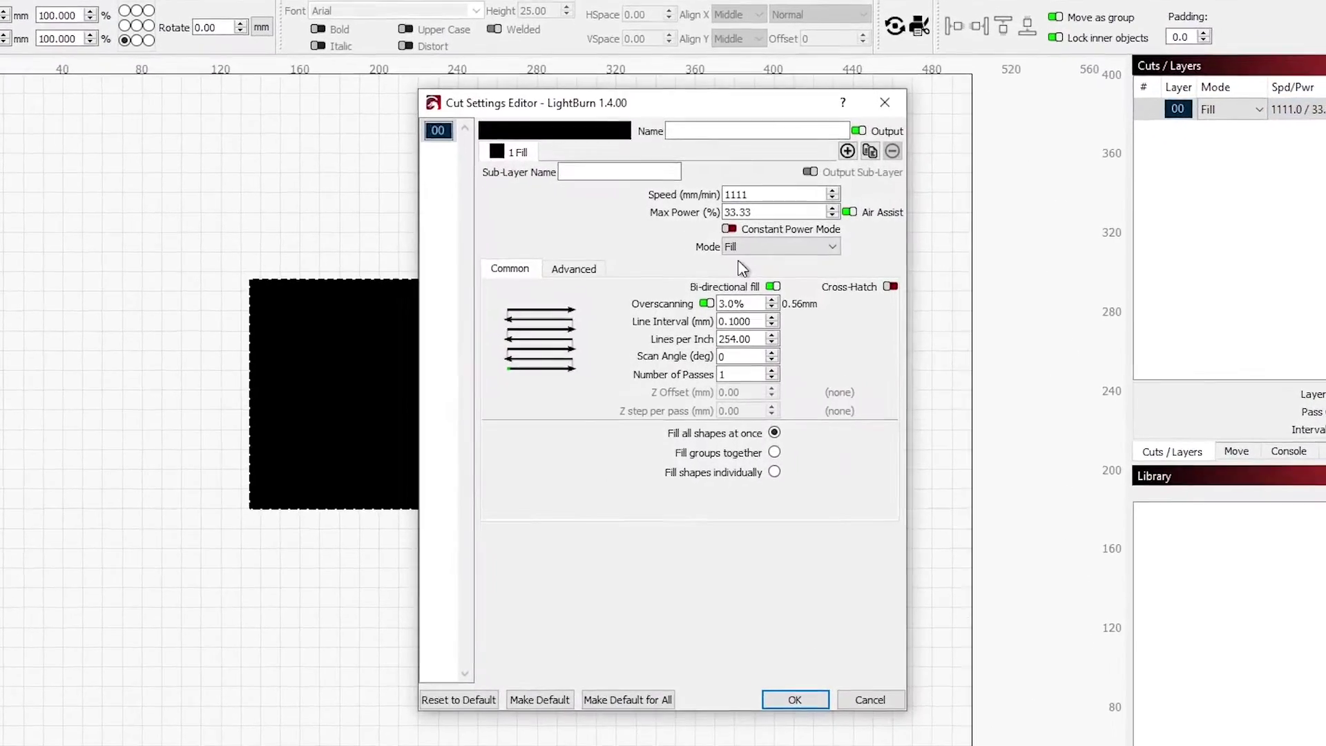
{"action": "double_click", "coordinate": [751, 193]}
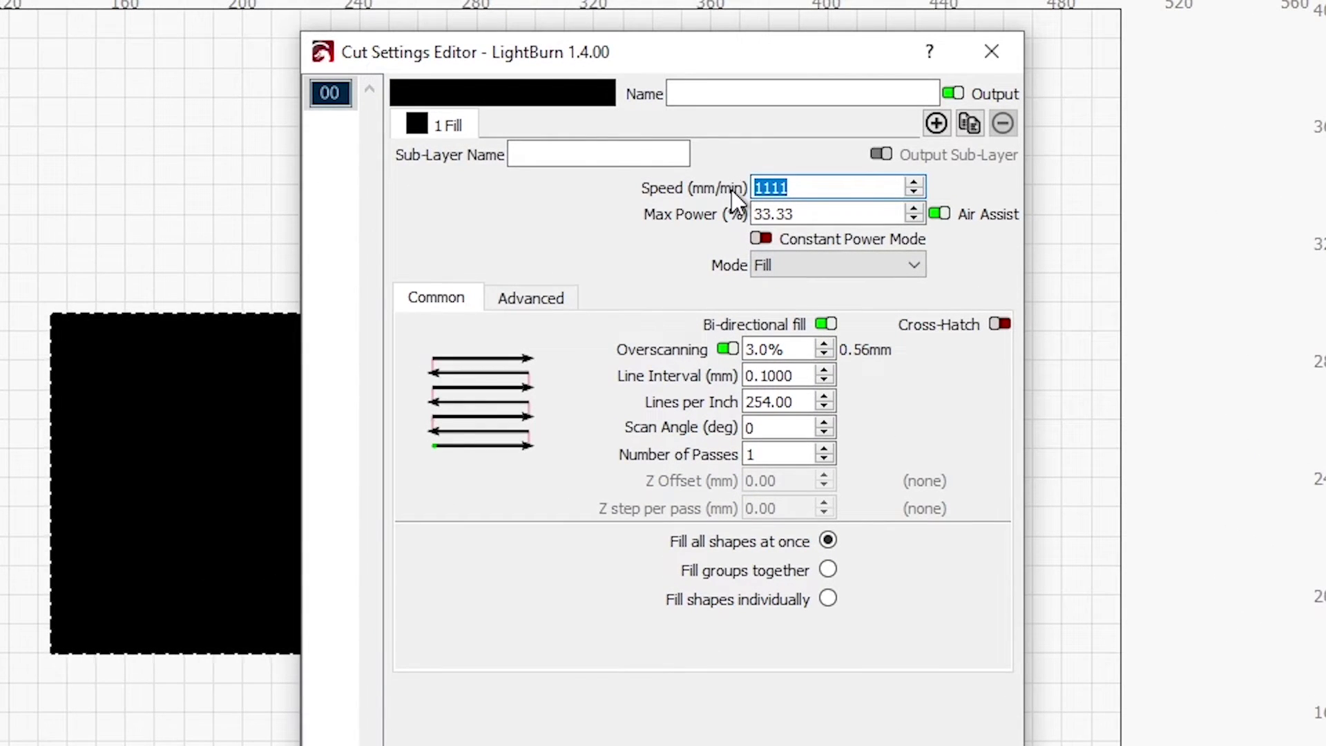
{"action": "type", "text": "200"}
{"action": "type", "text": "0"}
{"action": "key", "text": "Tab"}
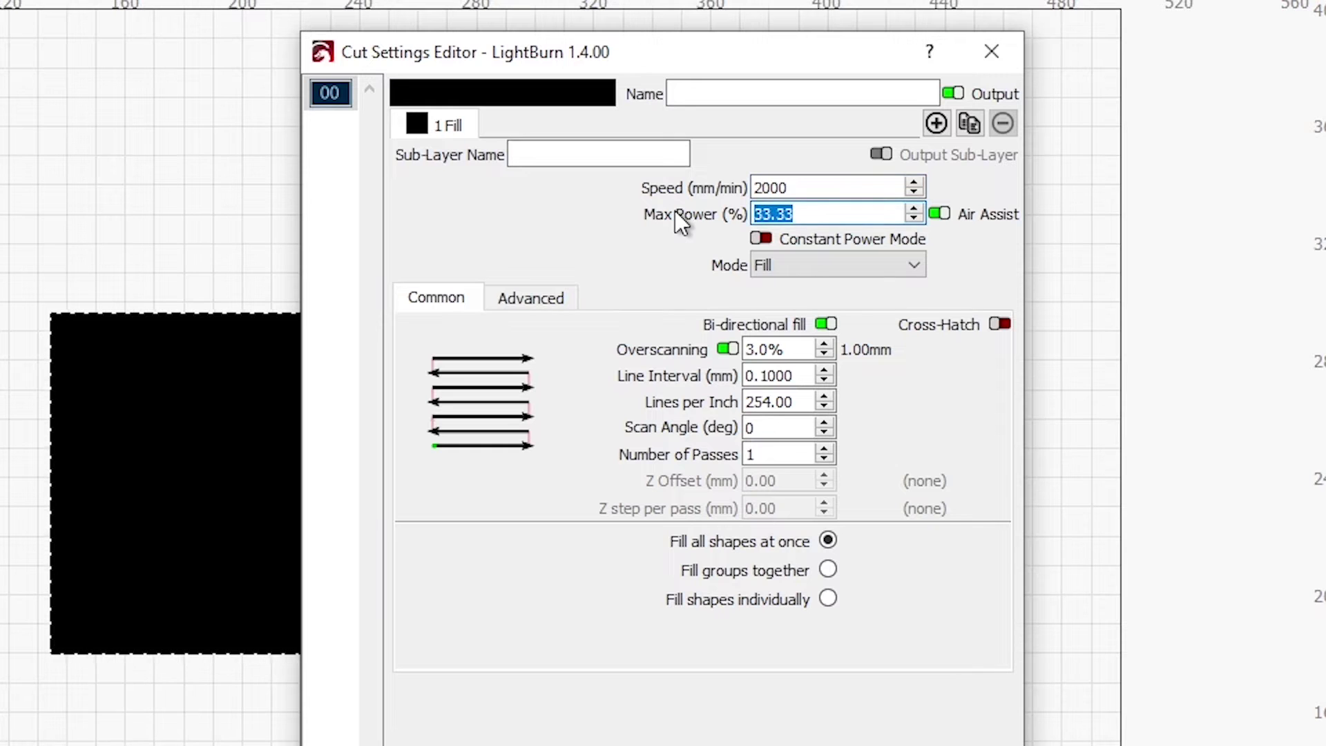
{"action": "type", "text": "45"}
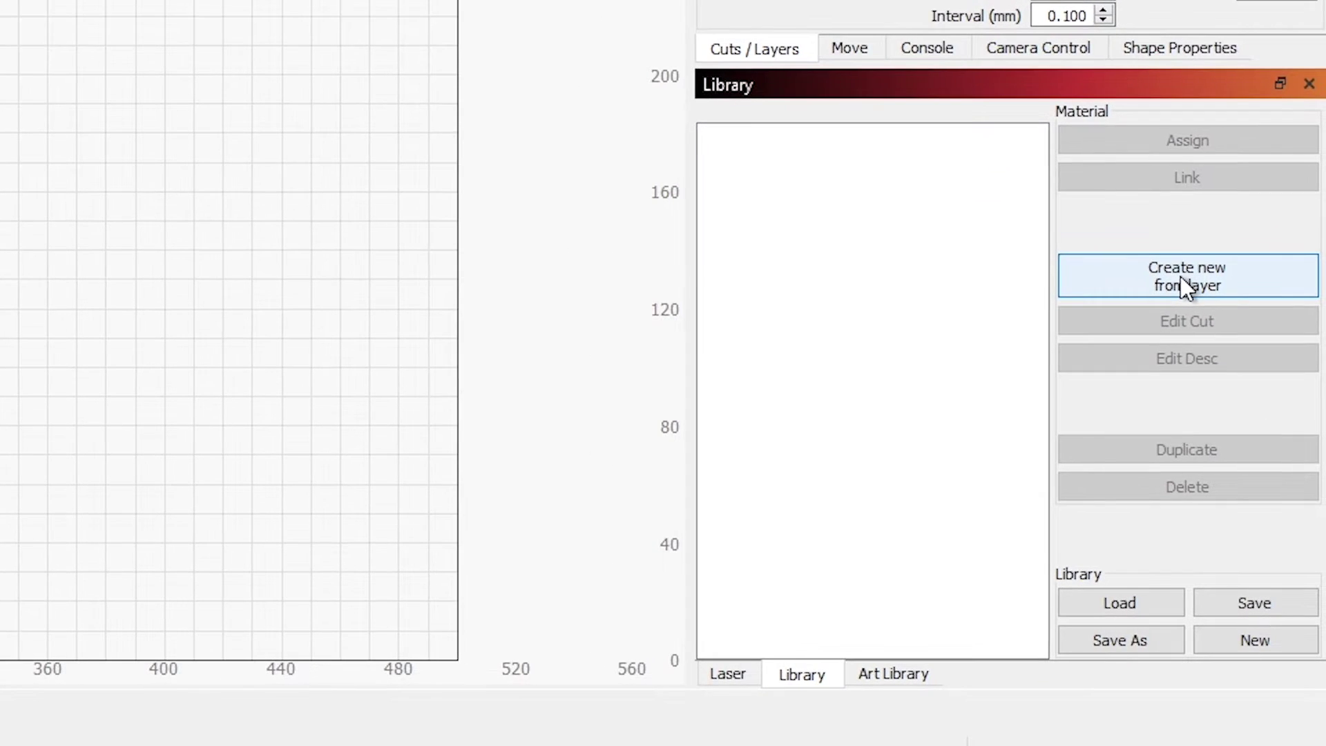
Create a layer entry: material 'That Stuff', title 'Green Stuff', description 'Nice etch fill'.
{"action": "left_click", "coordinate": [1238, 275]}
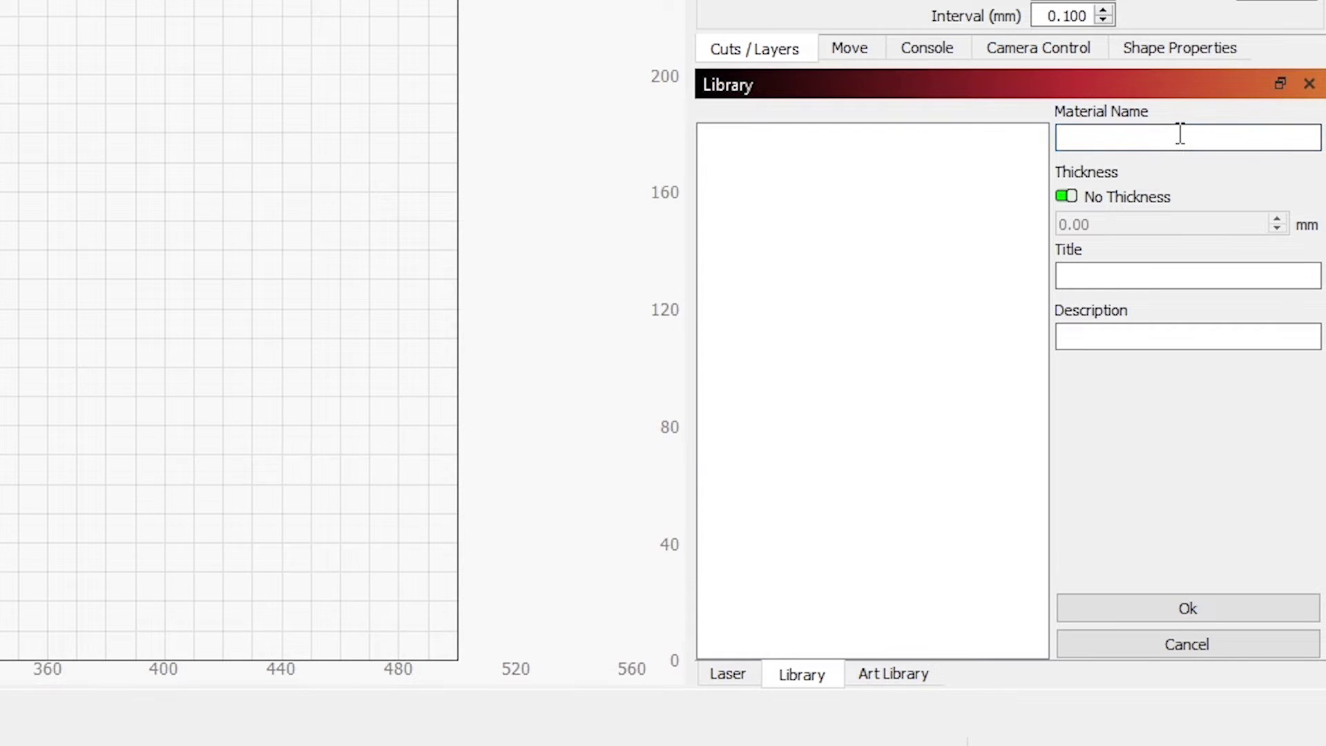
{"action": "mouse_move", "coordinate": [1181, 137]}
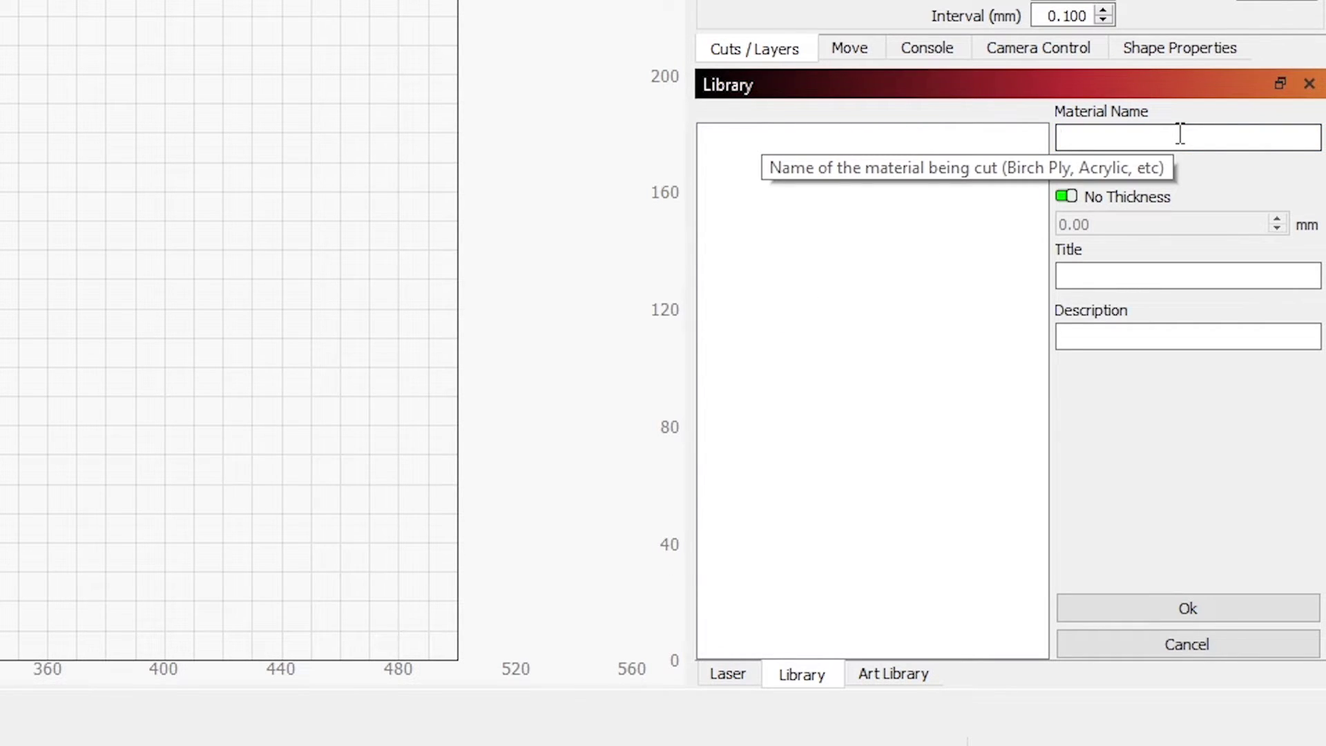
{"action": "type", "text": "That Stuff"}
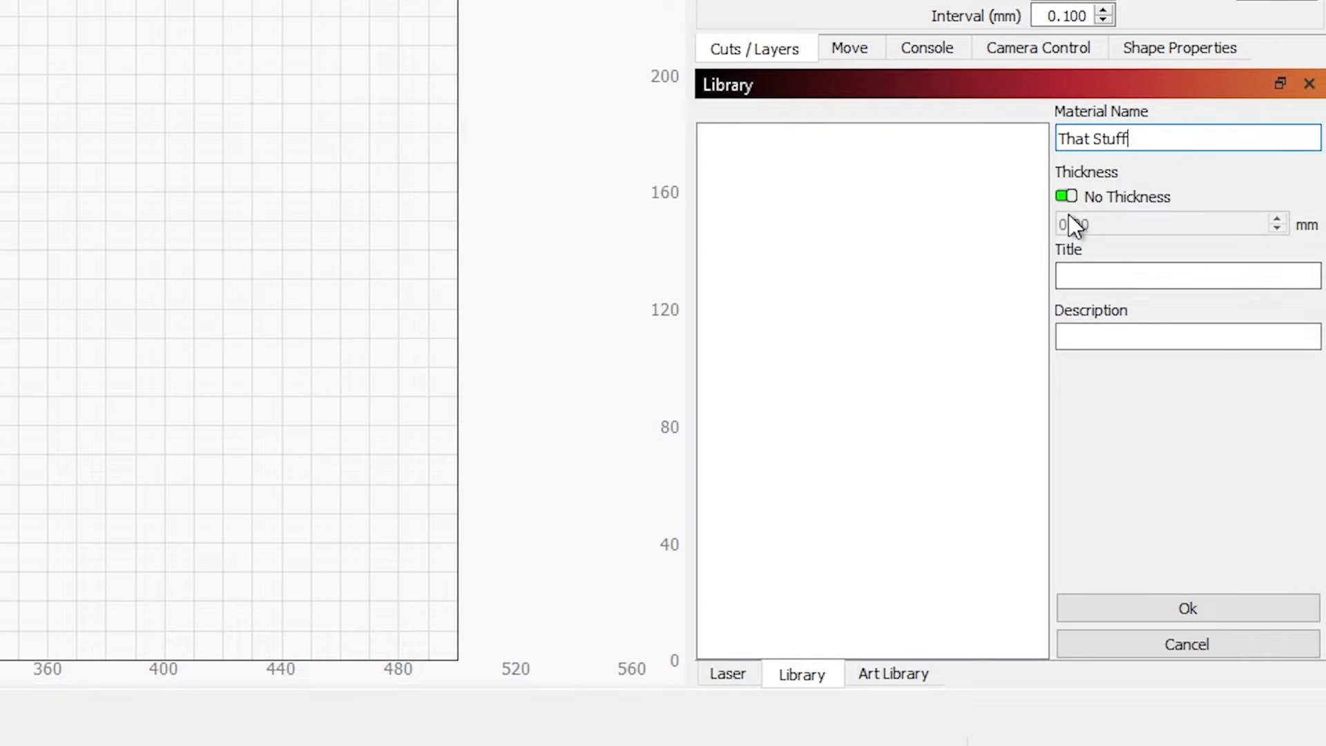
{"action": "left_click", "coordinate": [1099, 281]}
{"action": "left_click", "coordinate": [1065, 197]}
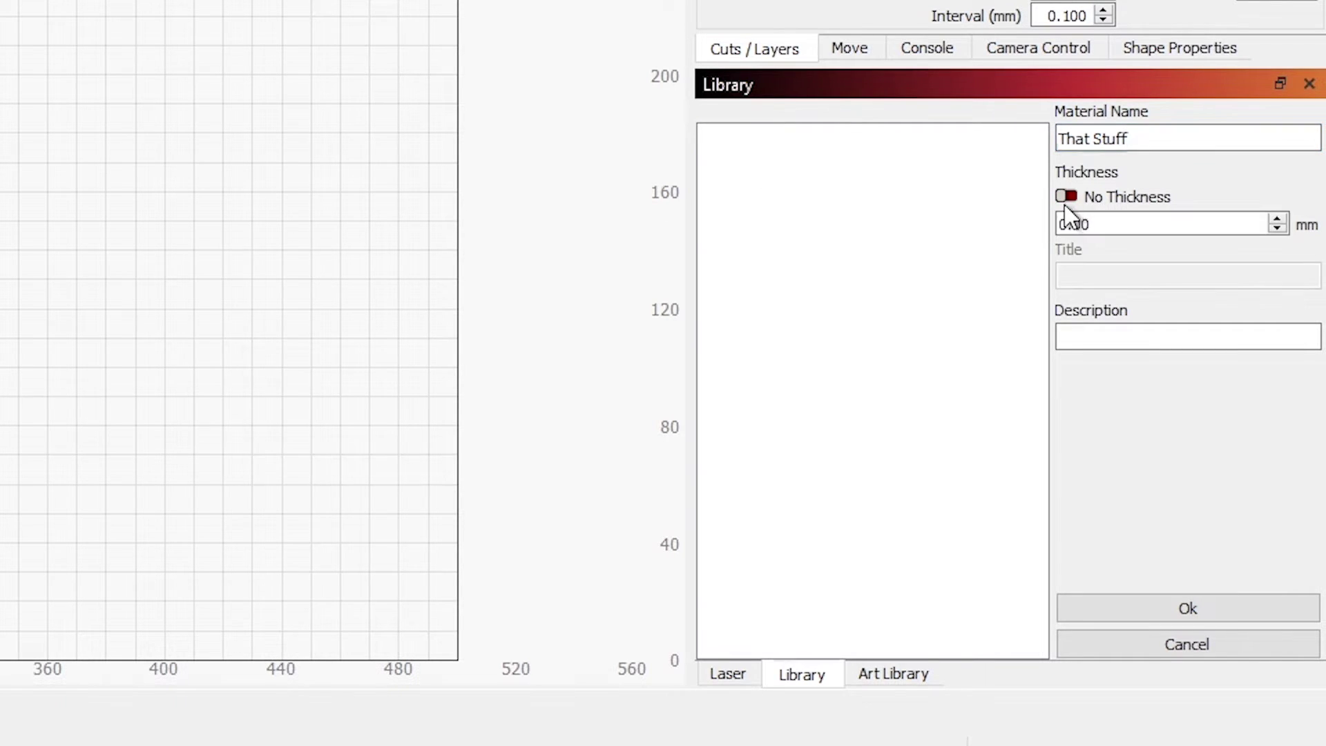
{"action": "left_click", "coordinate": [1094, 275]}
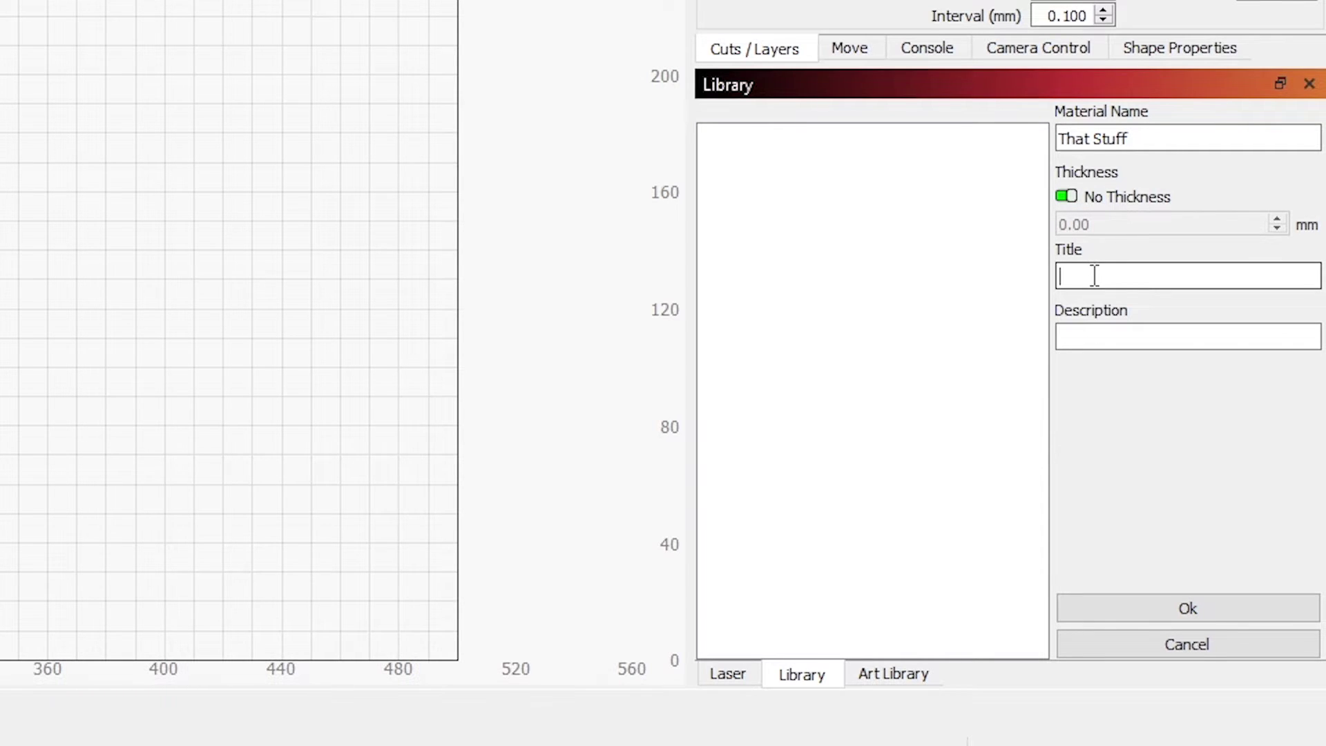
{"action": "type", "text": "Green St"}
{"action": "type", "text": "uff"}
{"action": "key", "text": "Tab"}
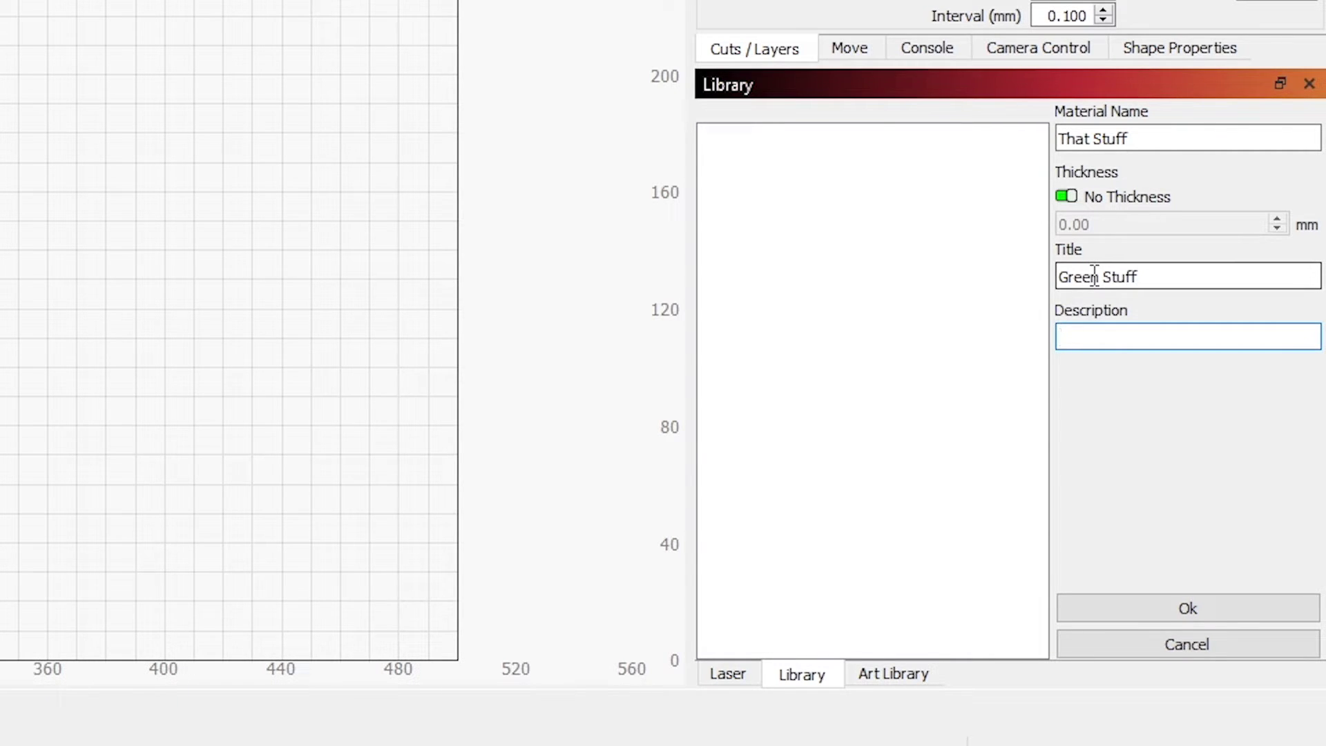
{"action": "type", "text": "Ni"}
{"action": "type", "text": "ce etch "}
{"action": "type", "text": "fill"}
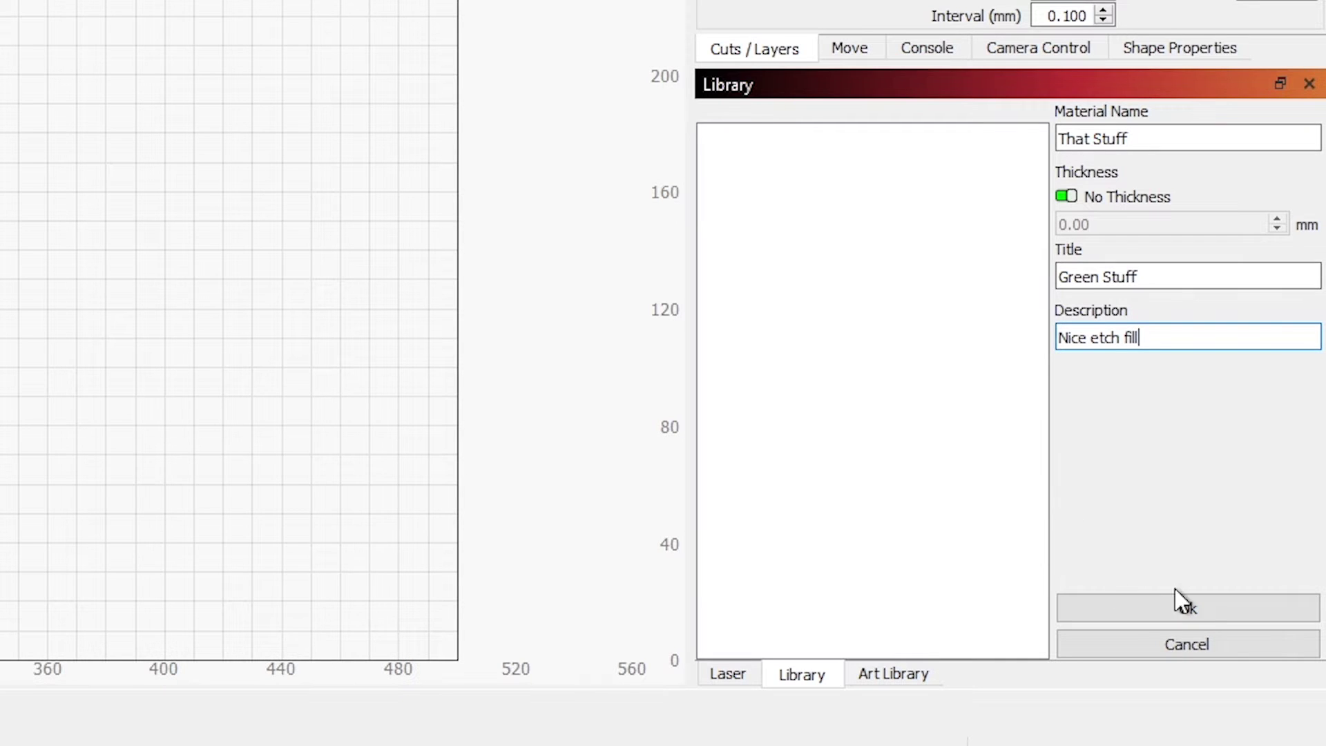
{"action": "left_click", "coordinate": [1192, 610]}
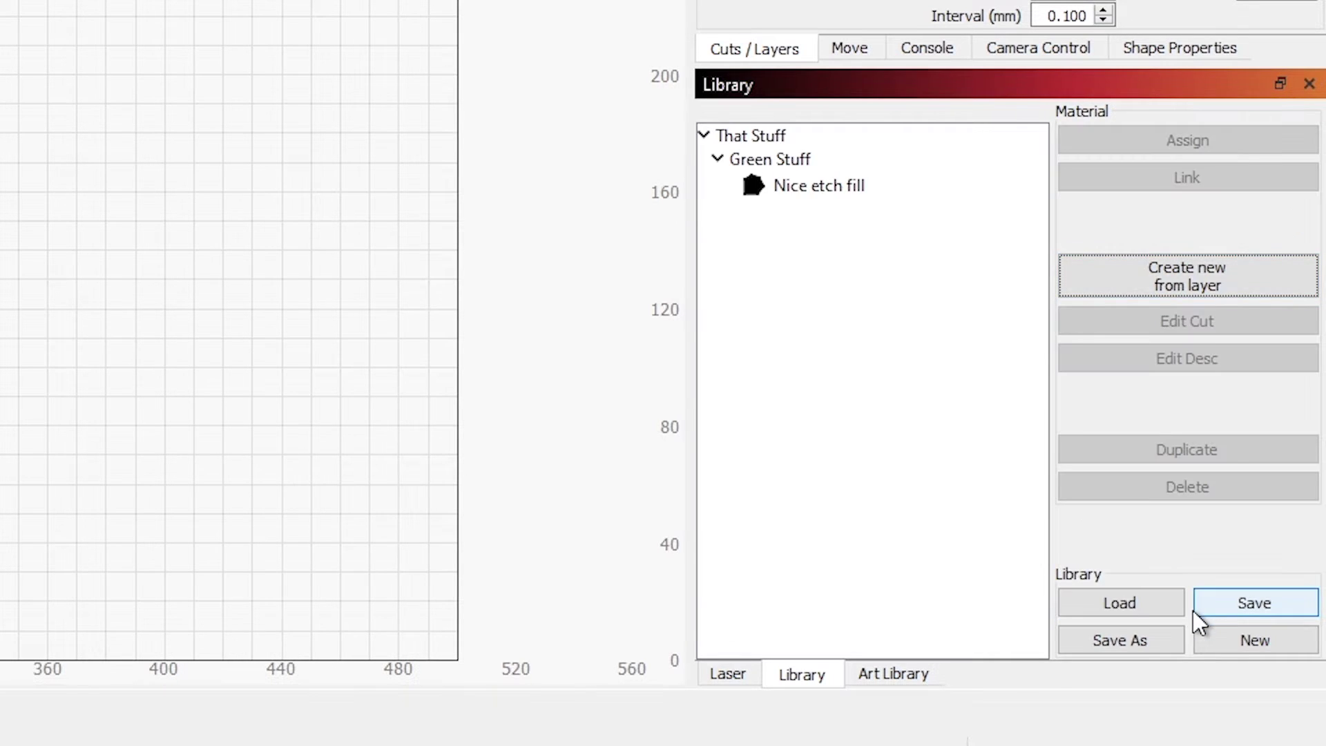
Collapse the Green Stuff and That Stuff tree nodes and switch layer 00 to Line mode.
{"action": "left_click", "coordinate": [718, 159]}
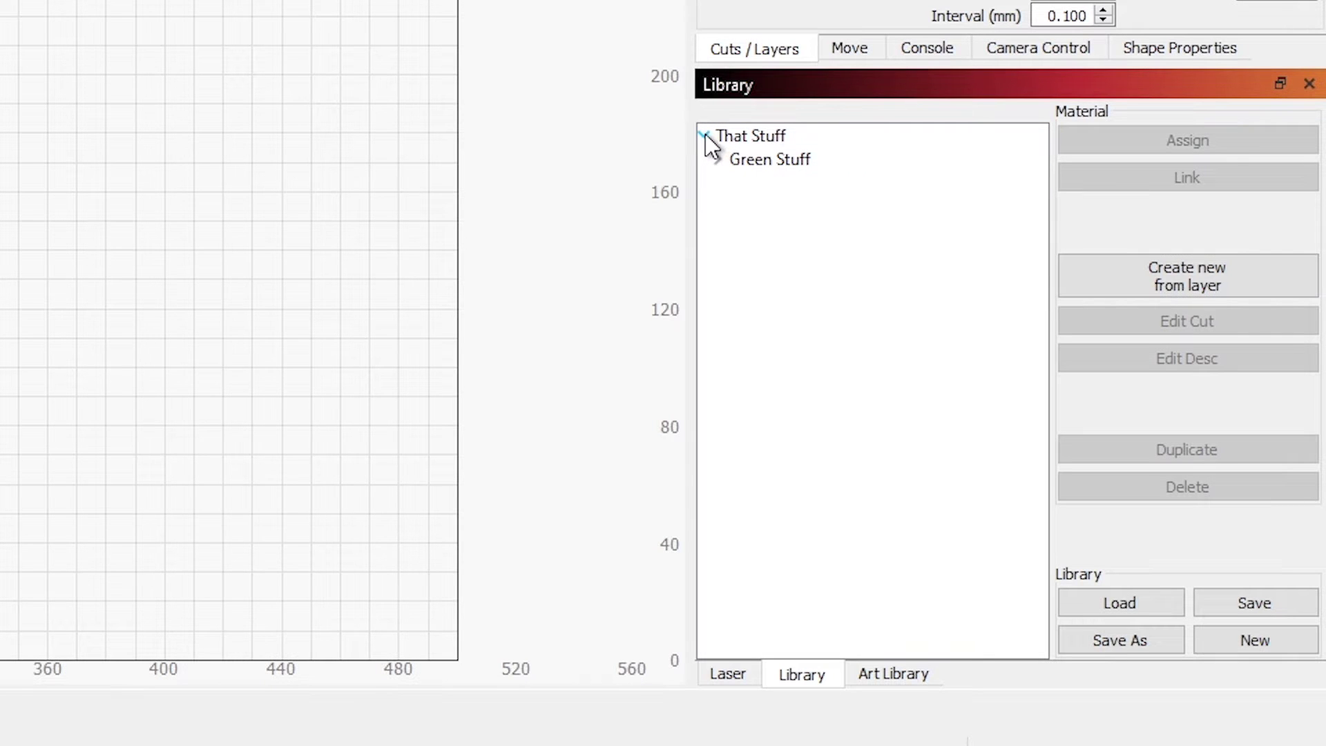
{"action": "left_click", "coordinate": [704, 134]}
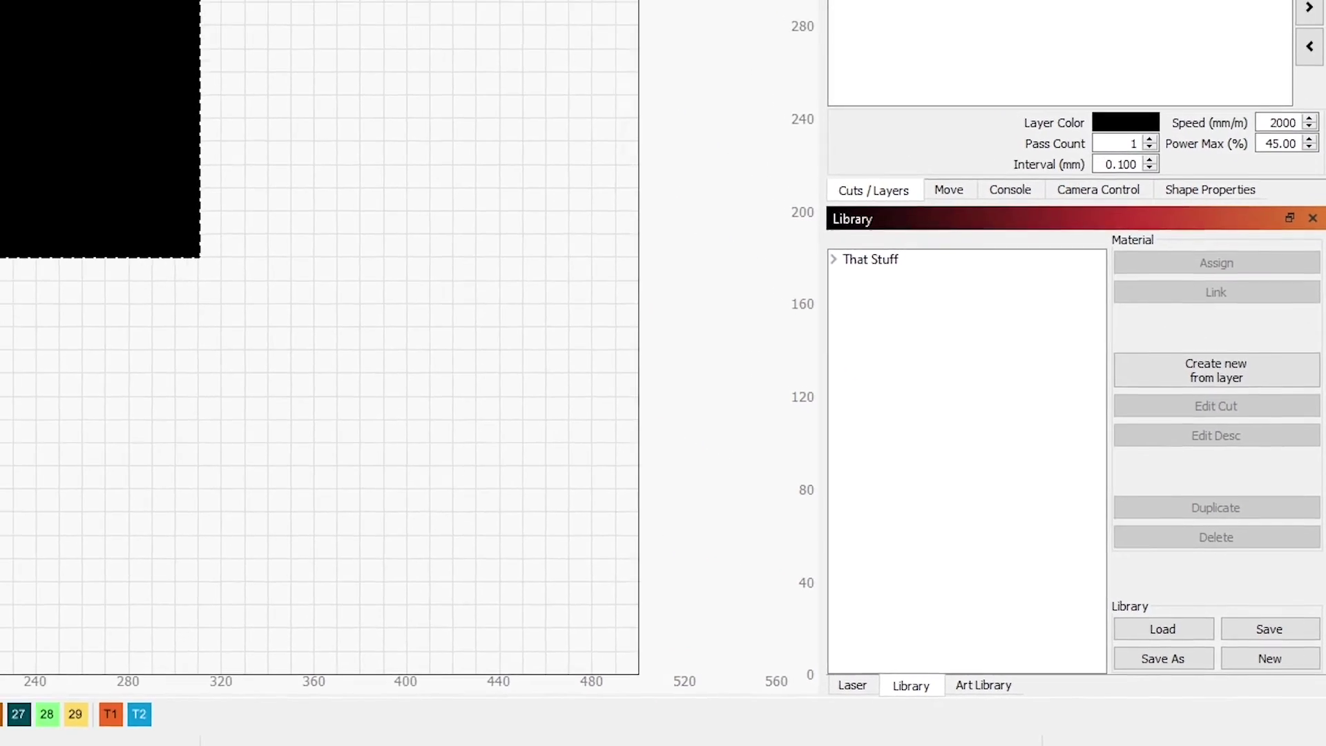
{"action": "left_click", "coordinate": [1106, 136]}
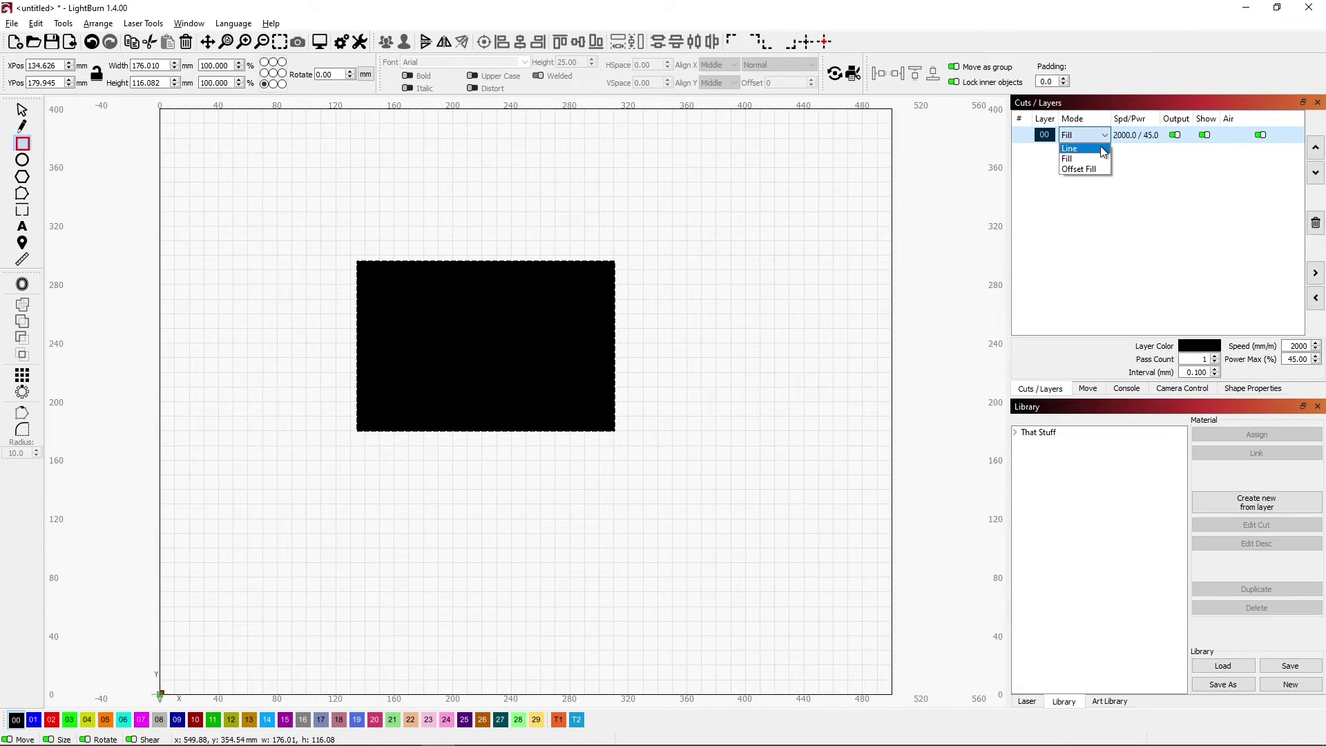
{"action": "left_click", "coordinate": [1078, 147]}
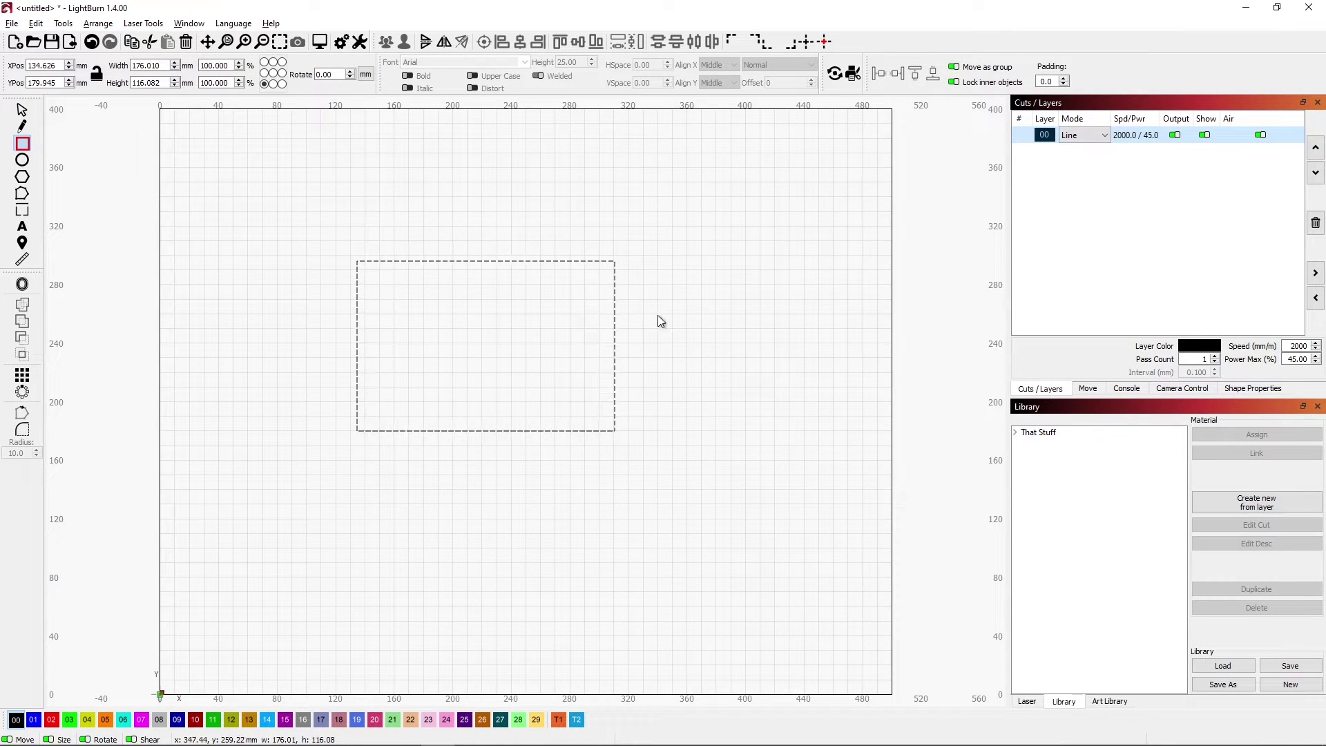
Open the Nice etch fill entry and remove 'fill' from its description.
{"action": "left_click", "coordinate": [1014, 432]}
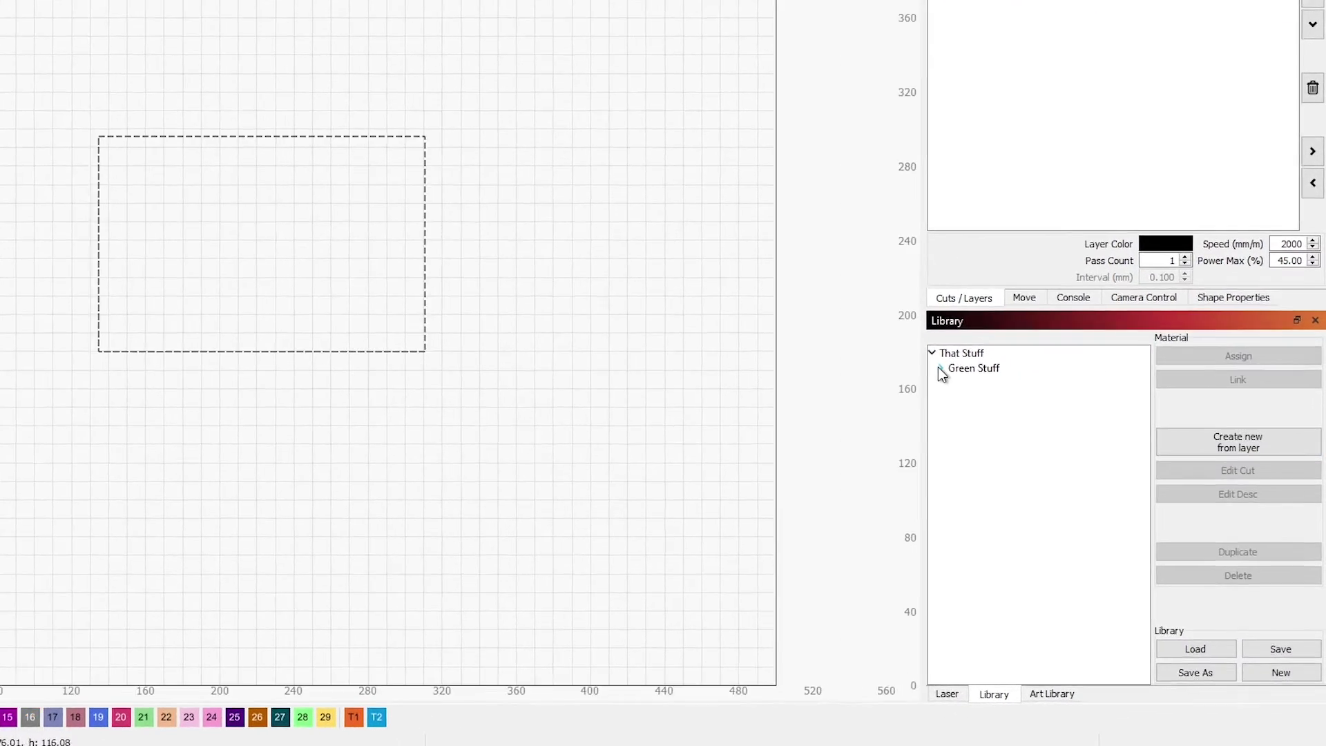
{"action": "left_click", "coordinate": [1018, 439]}
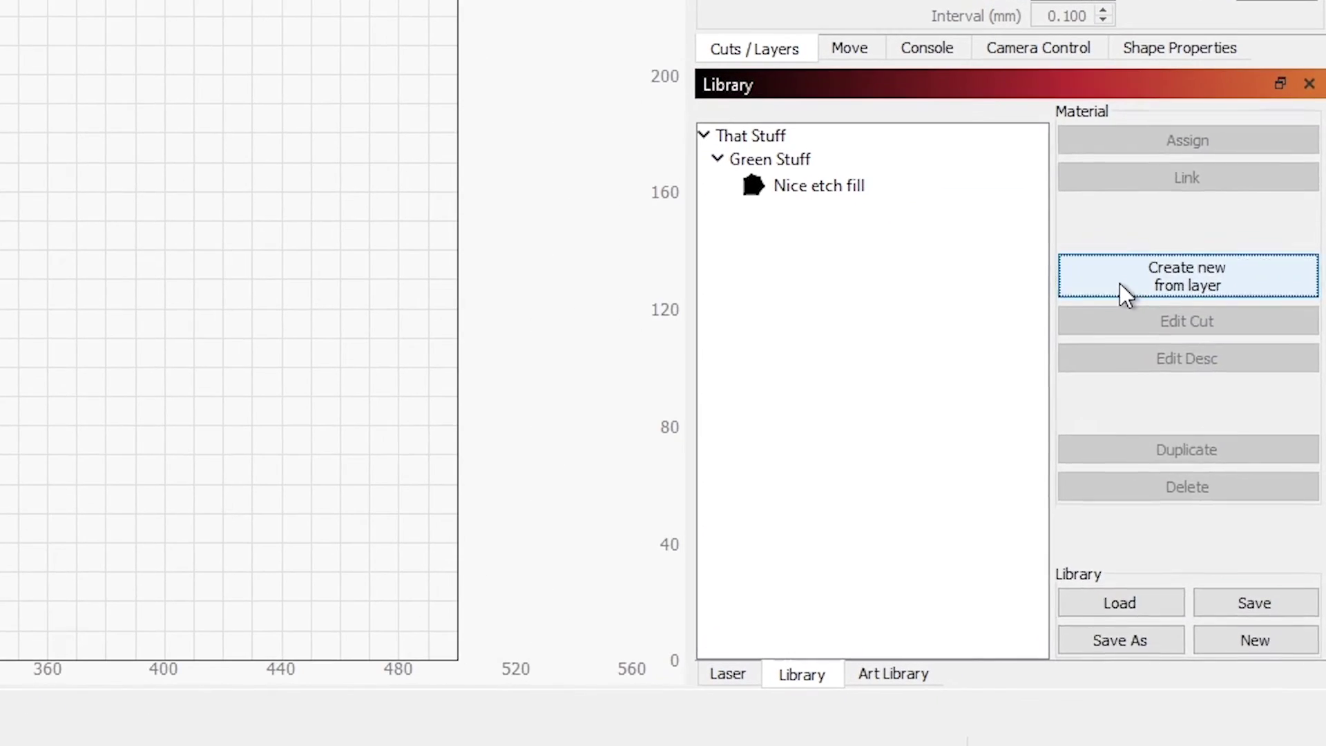
{"action": "left_click", "coordinate": [1120, 283]}
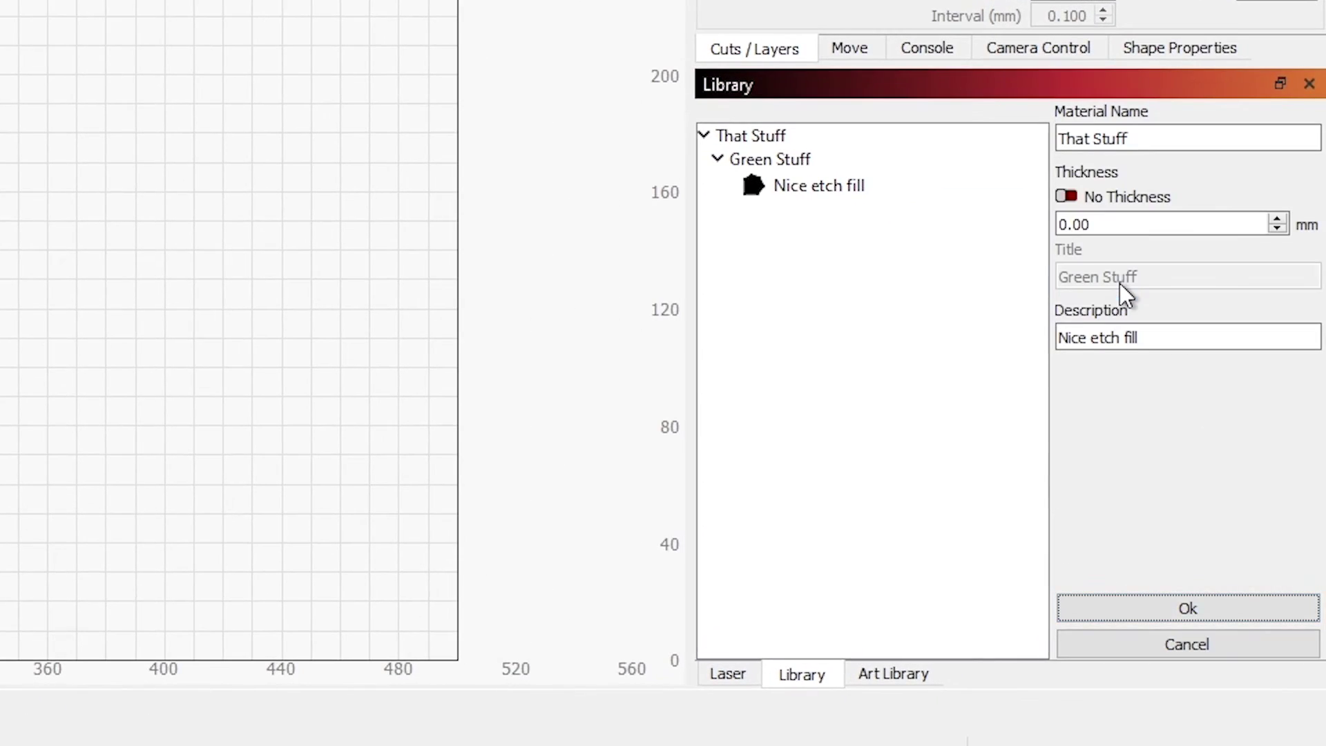
{"action": "left_click", "coordinate": [1139, 337]}
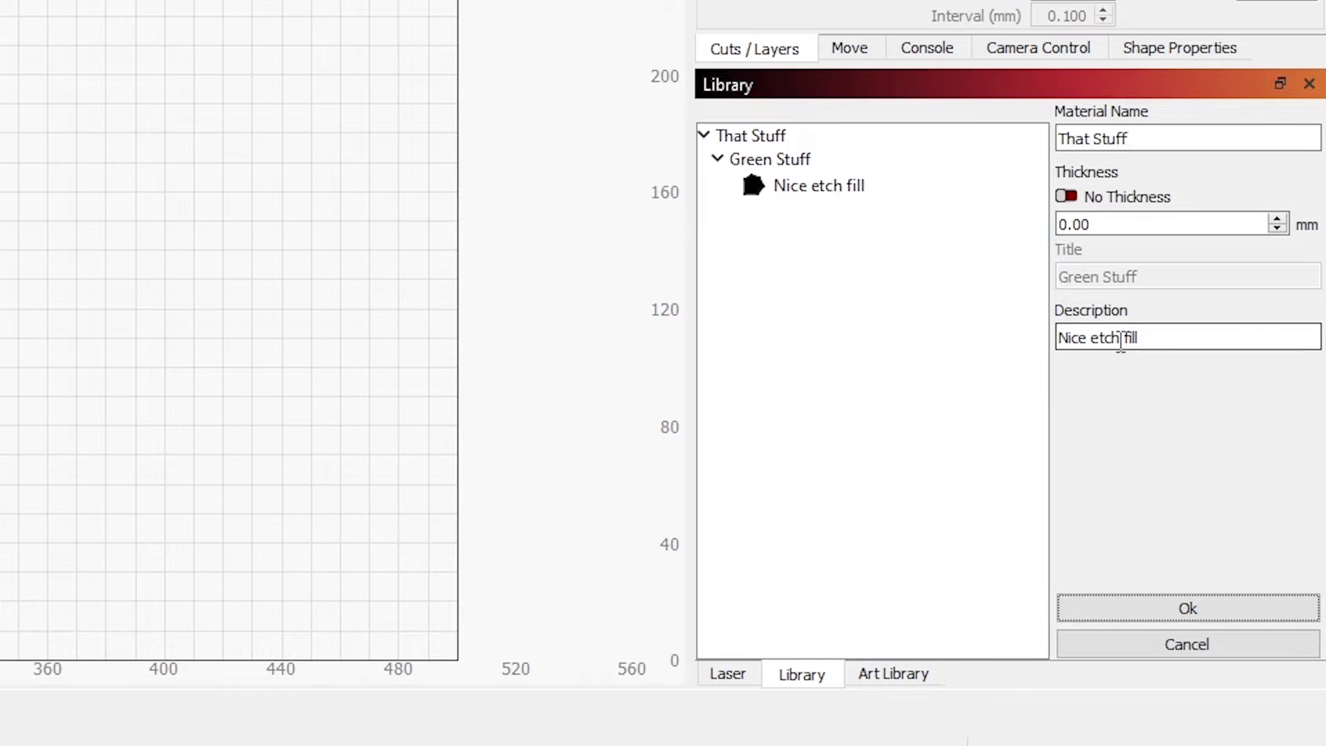
{"action": "left_click", "coordinate": [1127, 139]}
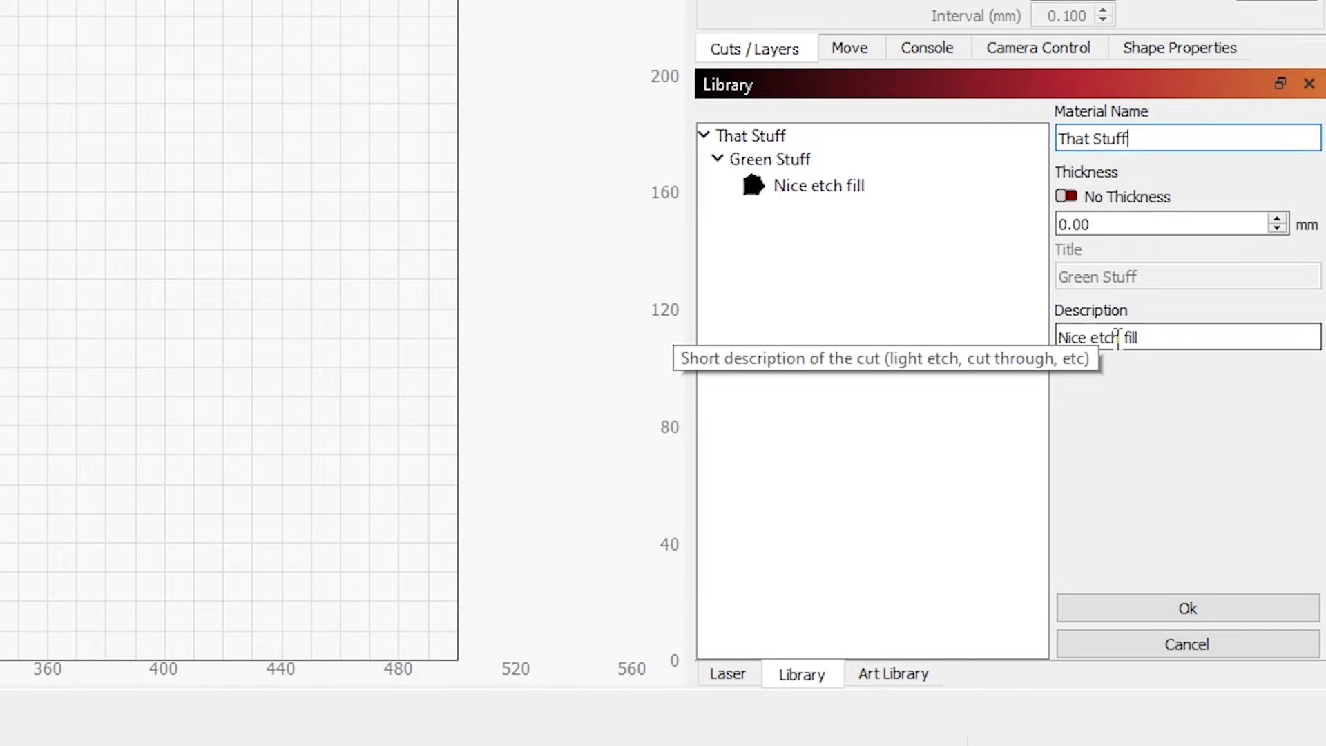
{"action": "left_click", "coordinate": [1093, 336]}
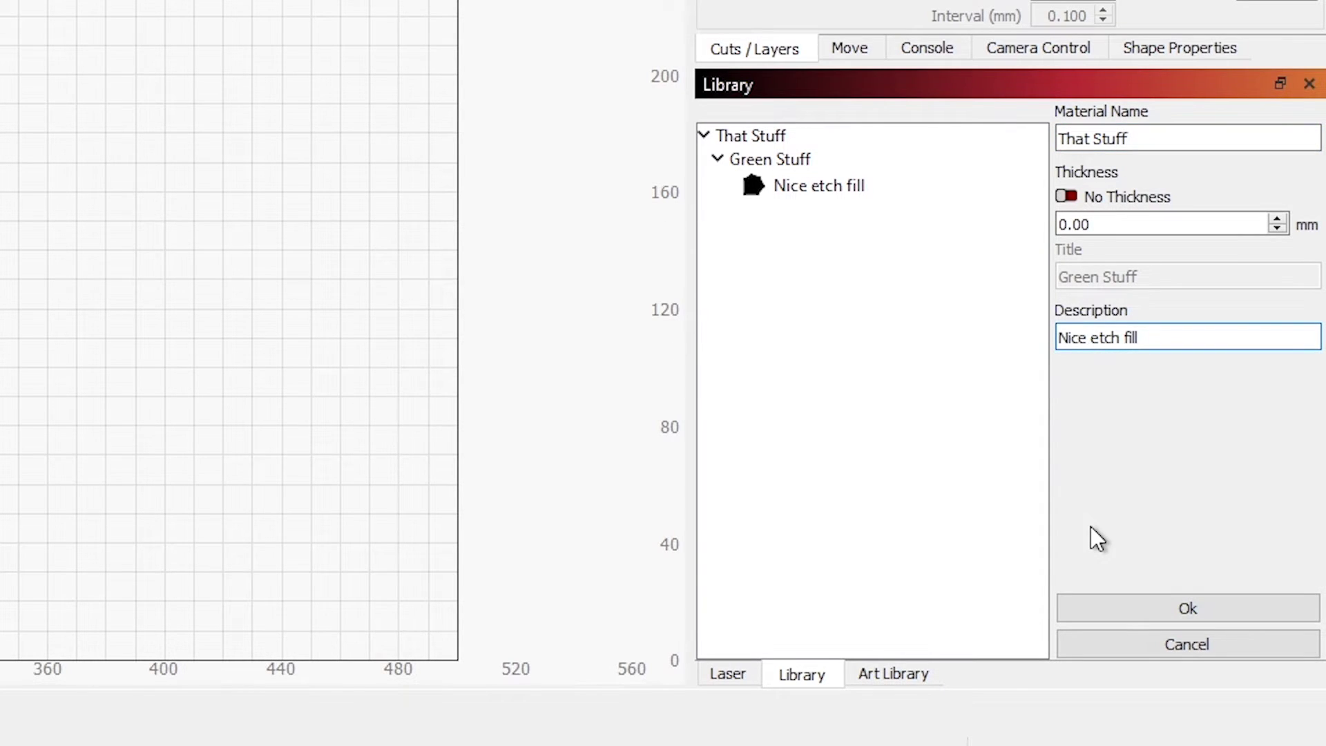
{"action": "key", "text": "Right"}
{"action": "key", "text": "Right"}
{"action": "key", "text": "Right"}
{"action": "key", "text": "Delete"}
{"action": "key", "text": "Delete"}
{"action": "key", "text": "Delete"}
{"action": "type", "text": "Line"}
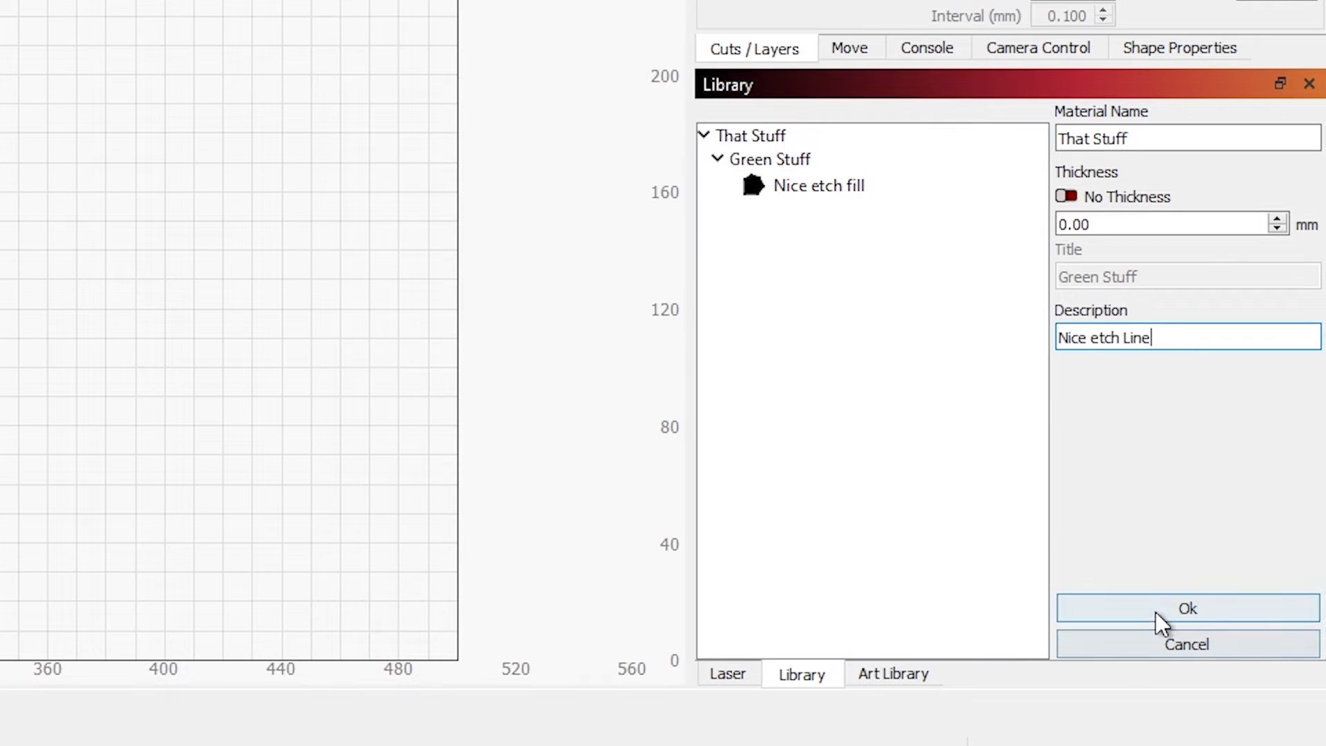
Confirm the 'Nice etch Line' entry and review its cut settings without changes.
{"action": "left_click", "coordinate": [1165, 608]}
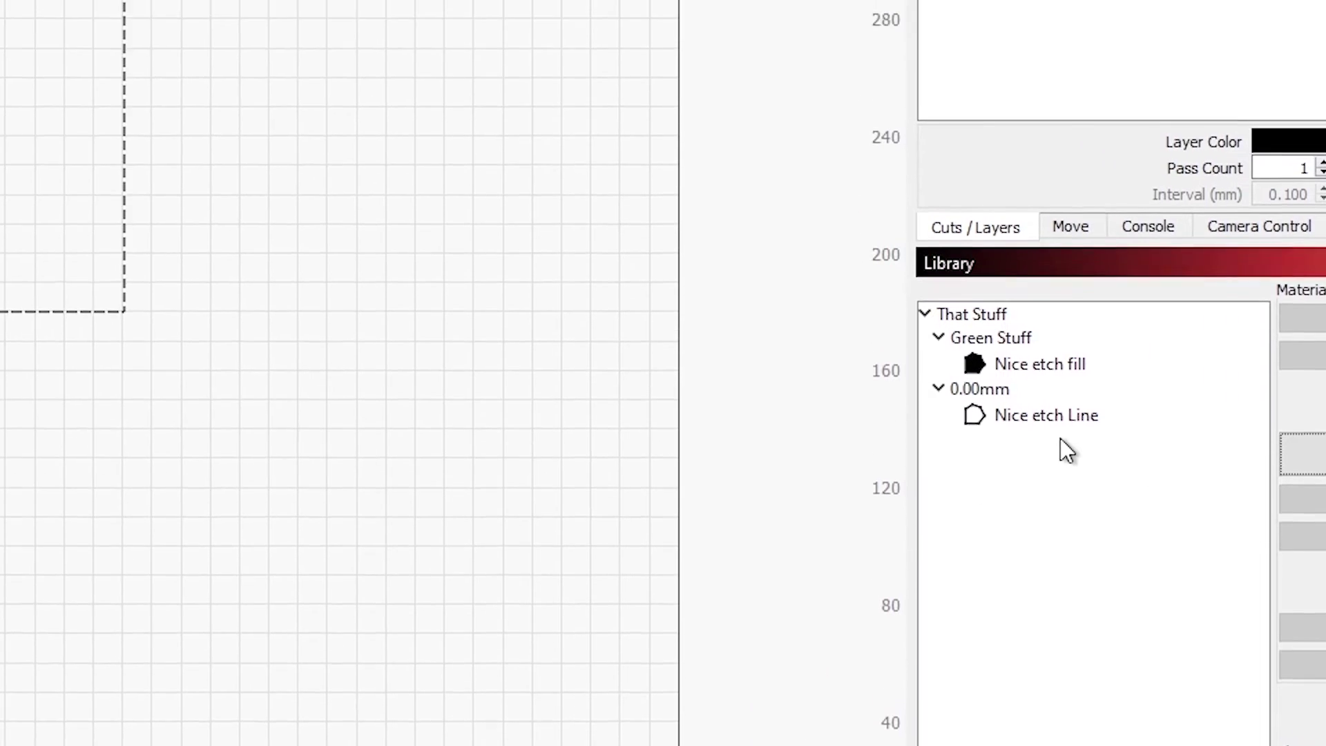
{"action": "double_click", "coordinate": [1034, 406]}
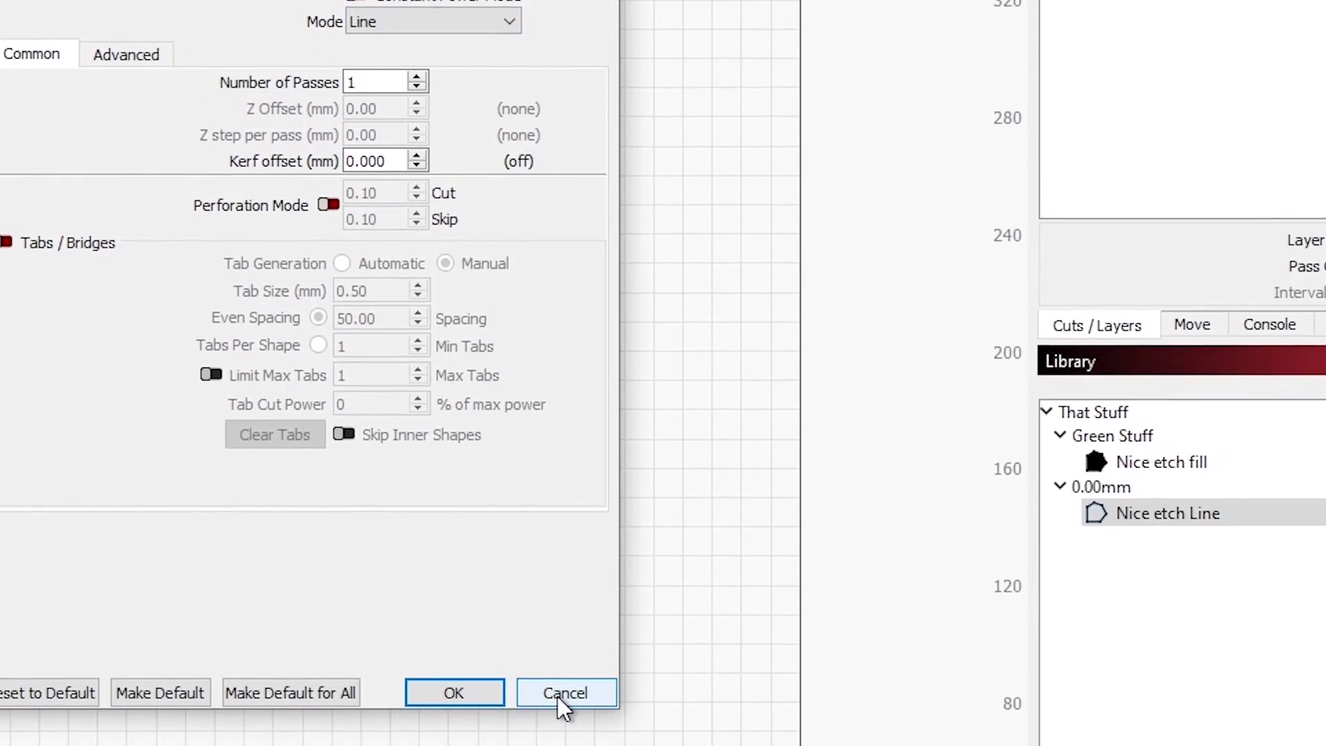
{"action": "left_click", "coordinate": [558, 696]}
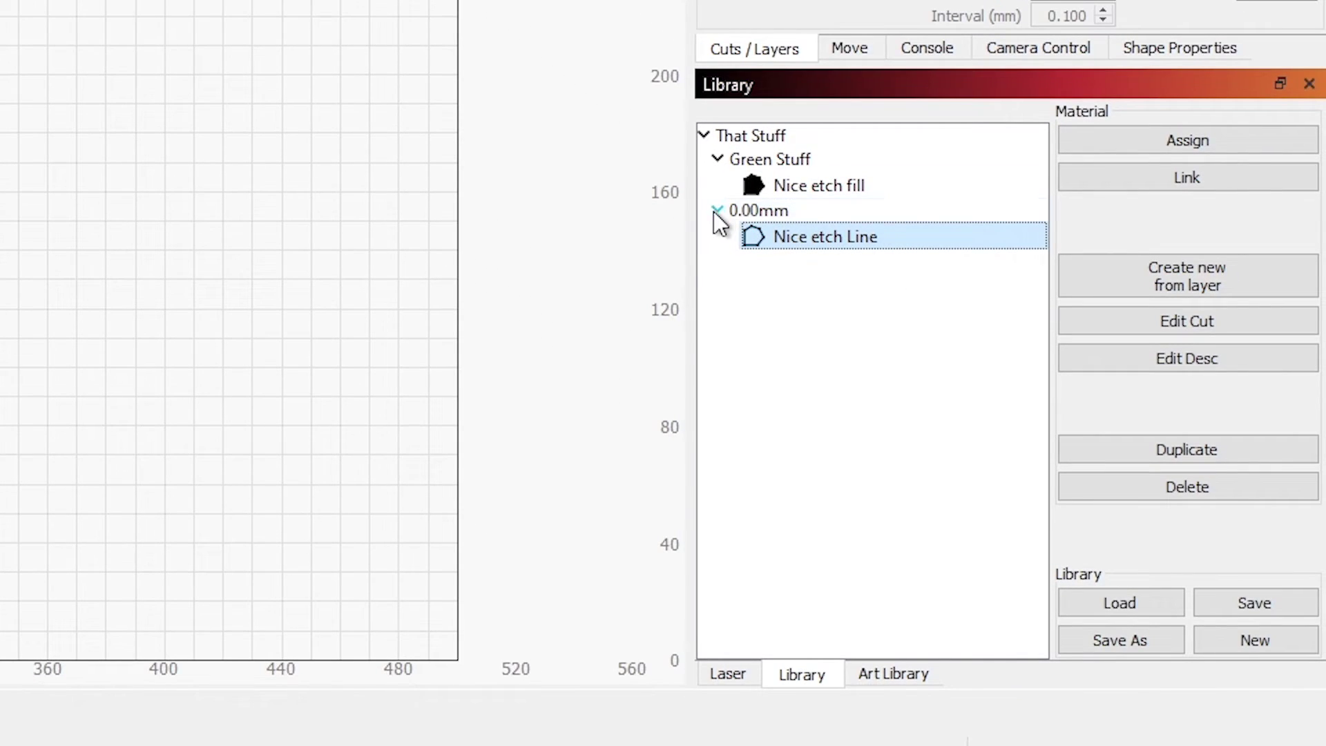
Mark Nice etch Line as no thickness and give it the title 'Green Stuff'.
{"action": "left_click", "coordinate": [1138, 358]}
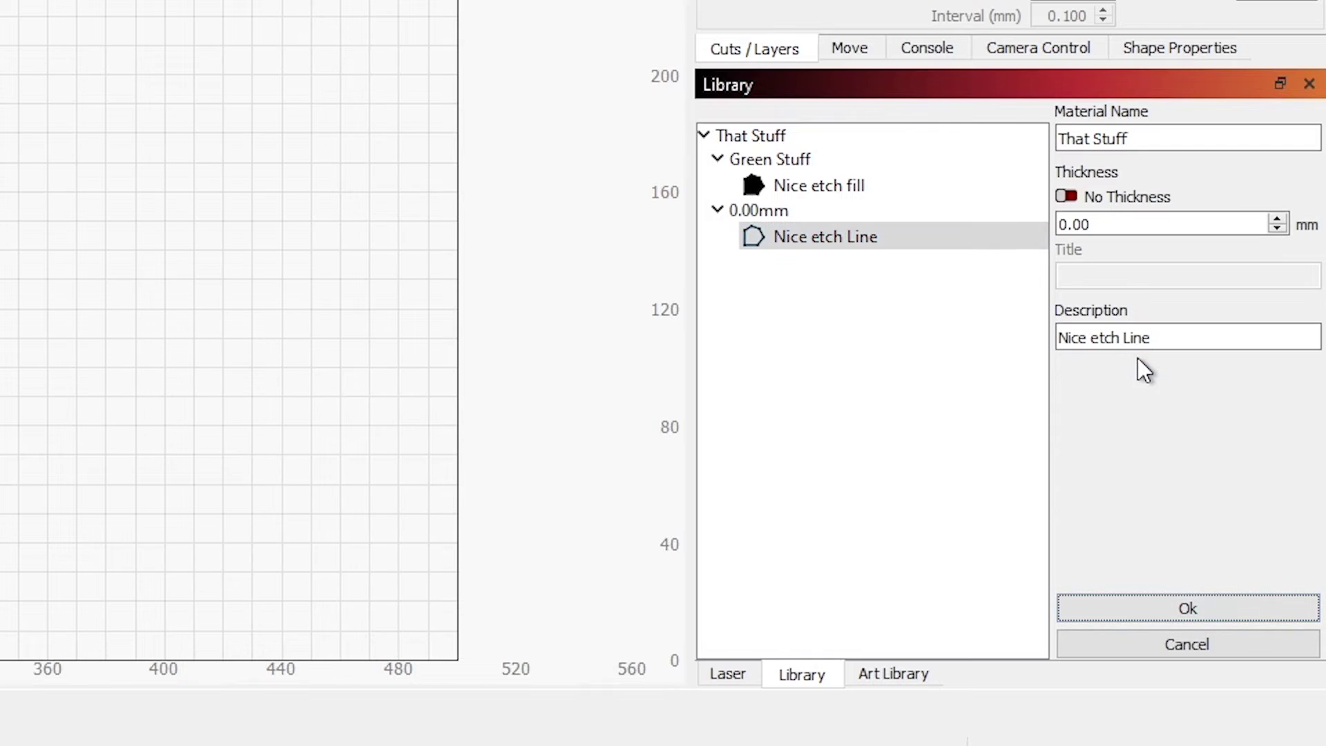
{"action": "left_click", "coordinate": [1067, 196]}
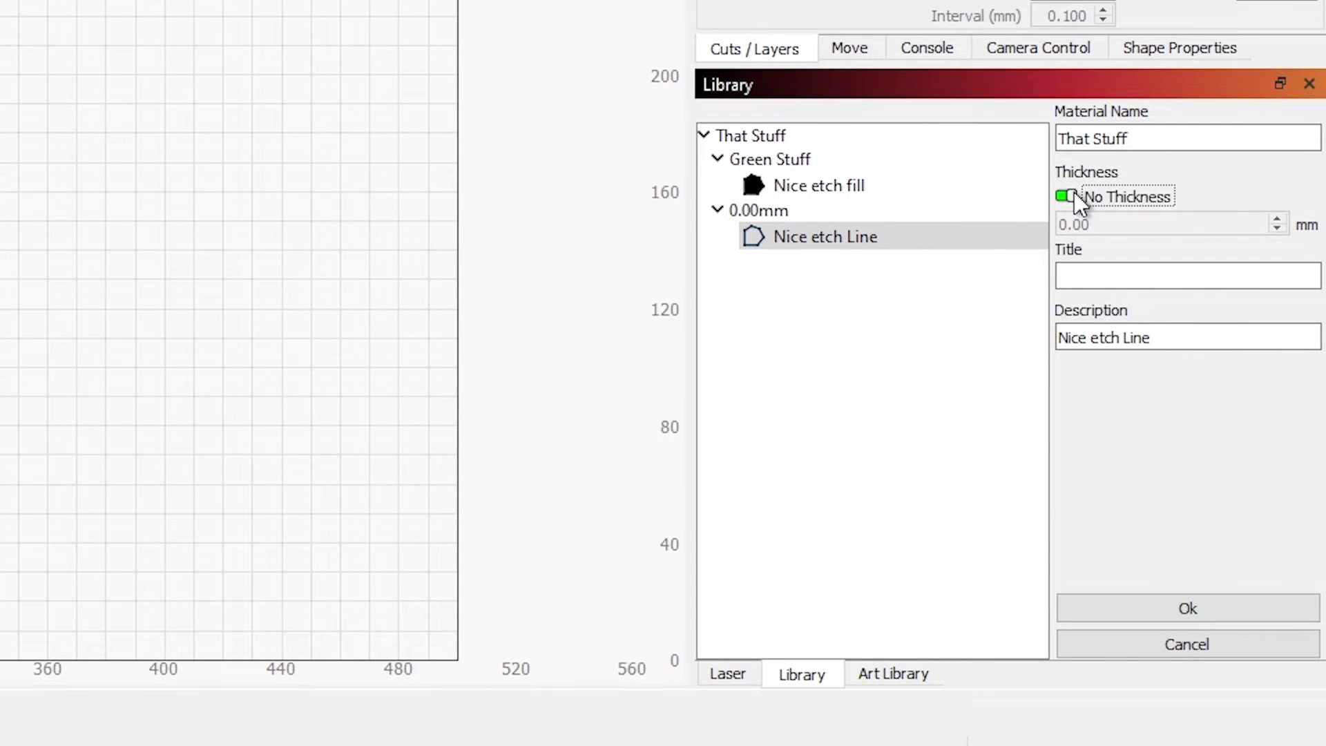
{"action": "left_click", "coordinate": [1114, 277]}
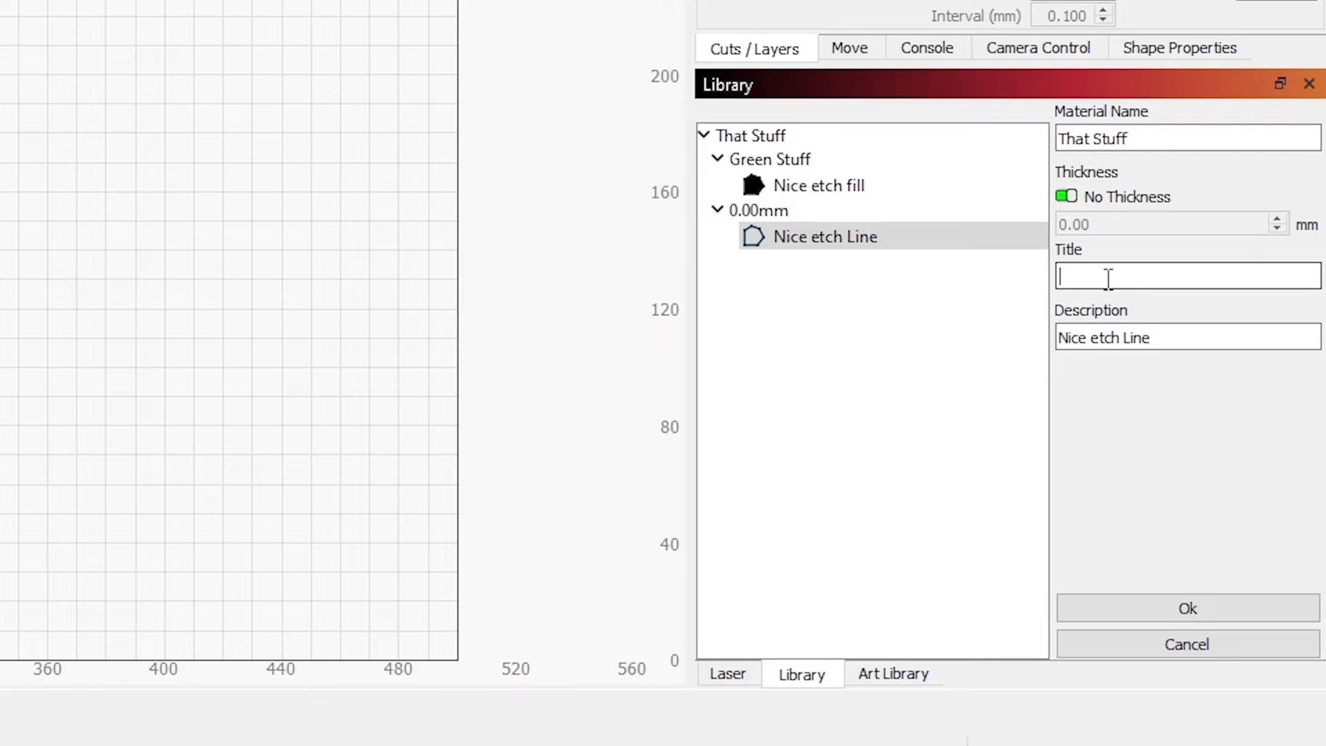
{"action": "type", "text": "Green Stuff"}
{"action": "left_click", "coordinate": [1188, 608]}
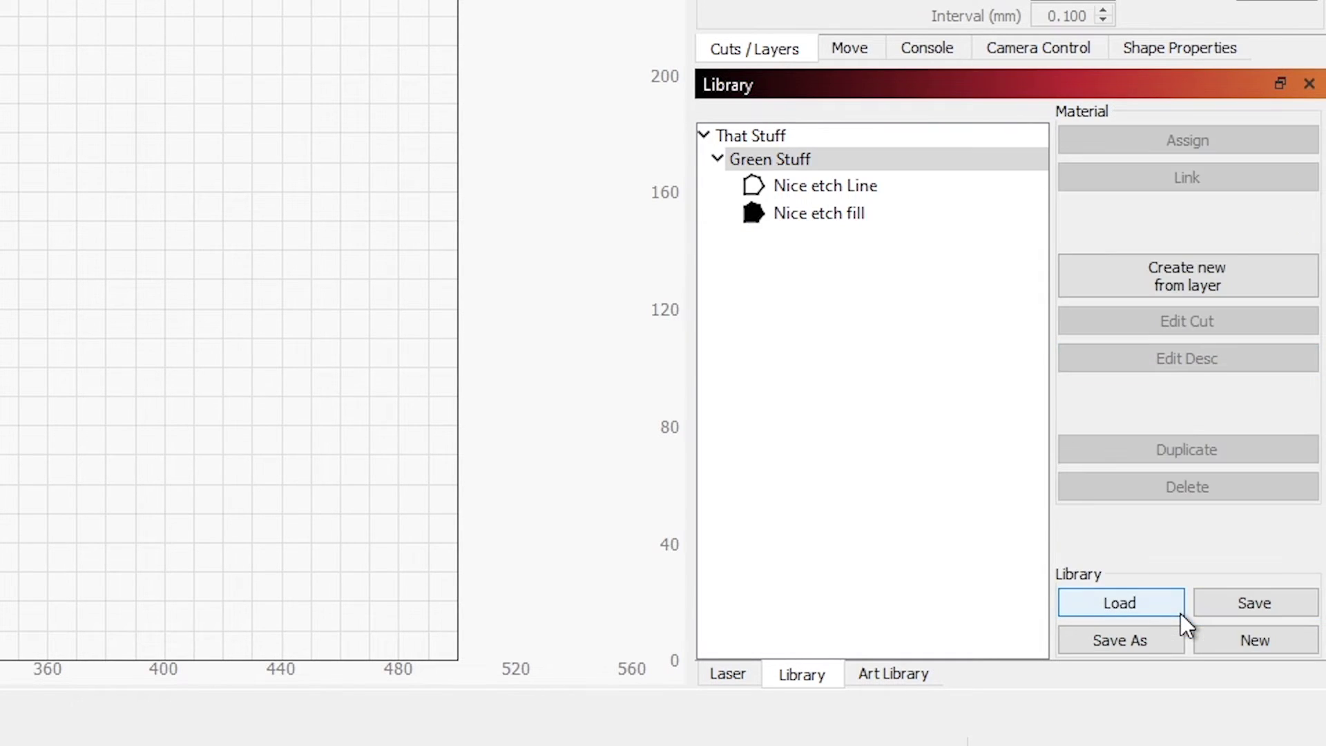
Collapse the Green Stuff and That Stuff nodes in the library tree.
{"action": "left_click", "coordinate": [777, 160]}
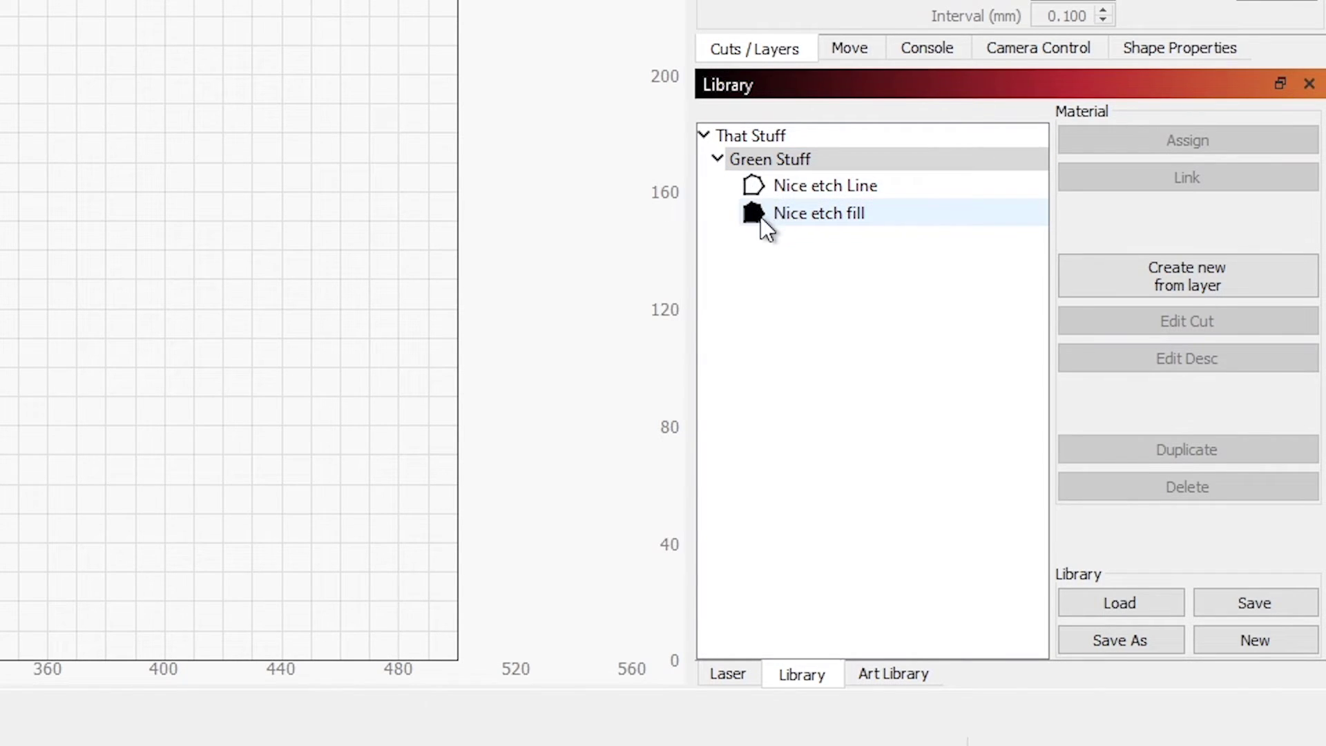
{"action": "left_click", "coordinate": [719, 158]}
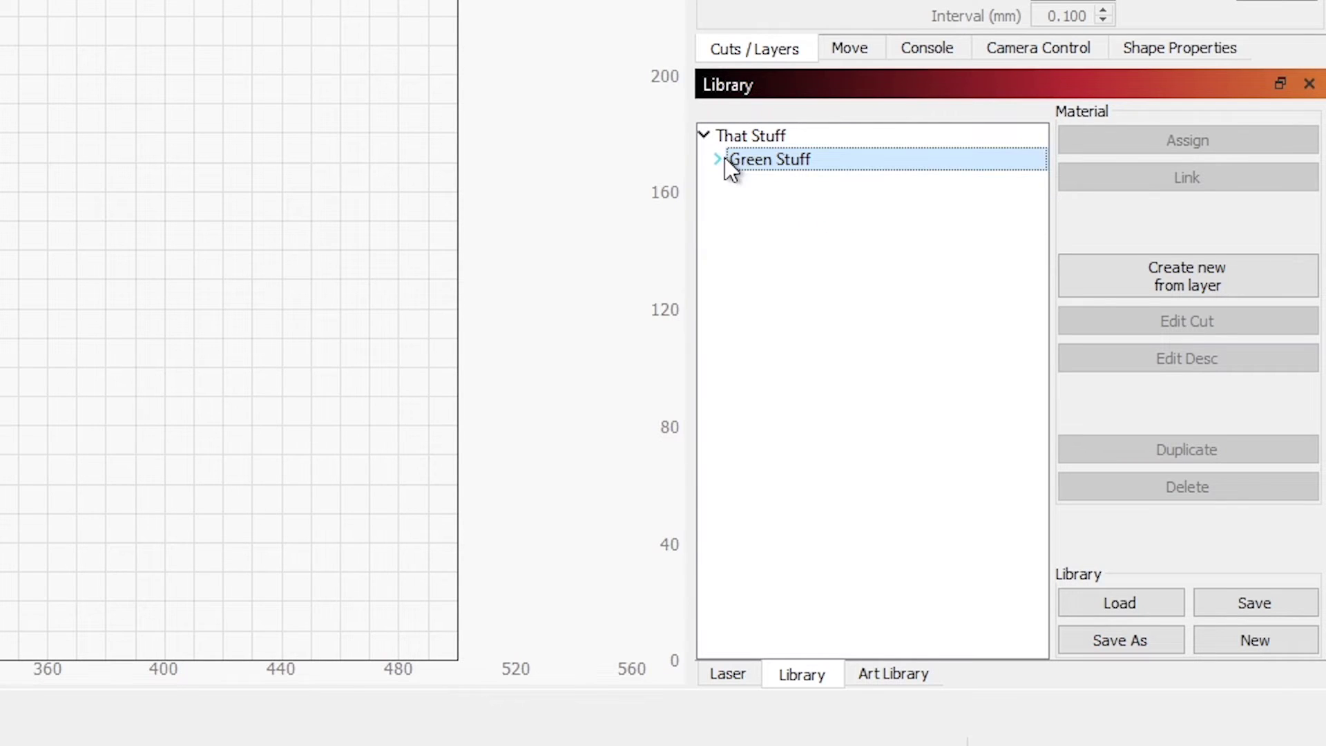
{"action": "left_click", "coordinate": [703, 136]}
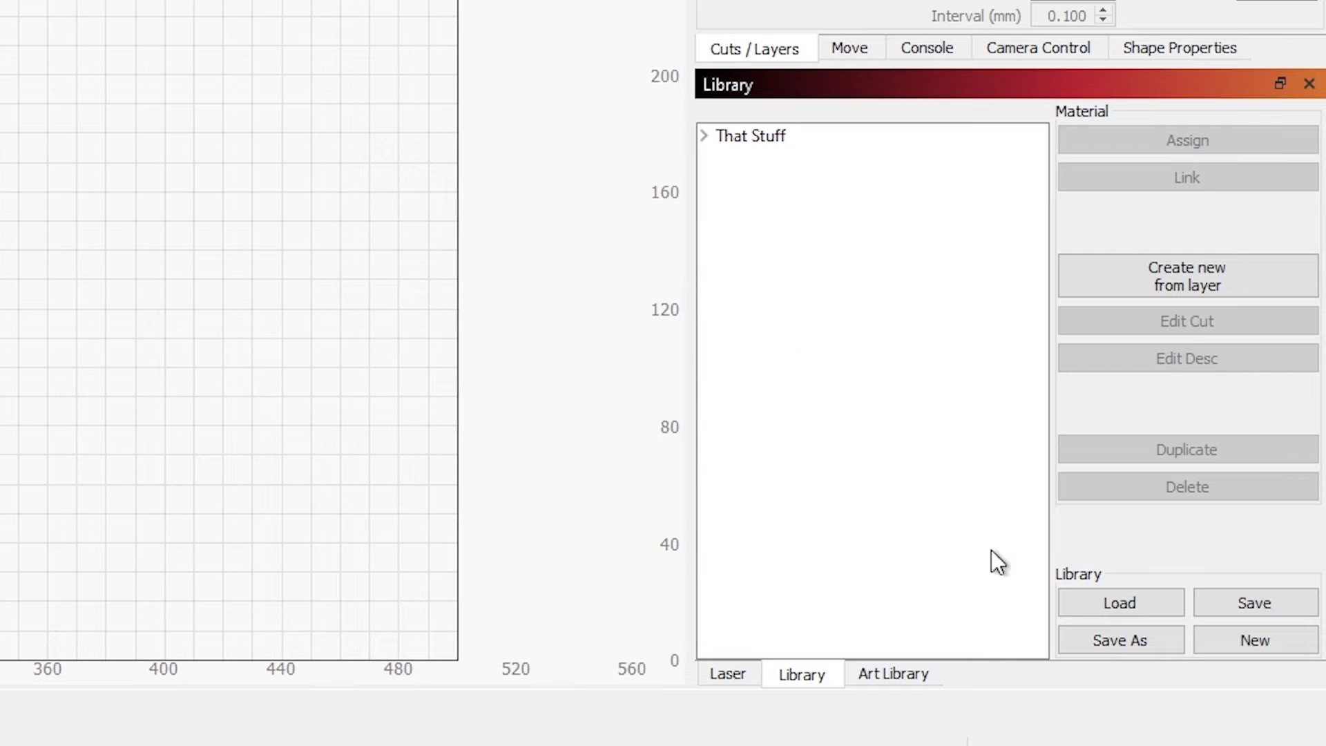
Save the material library file as 'New Library'.
{"action": "left_click", "coordinate": [1225, 604]}
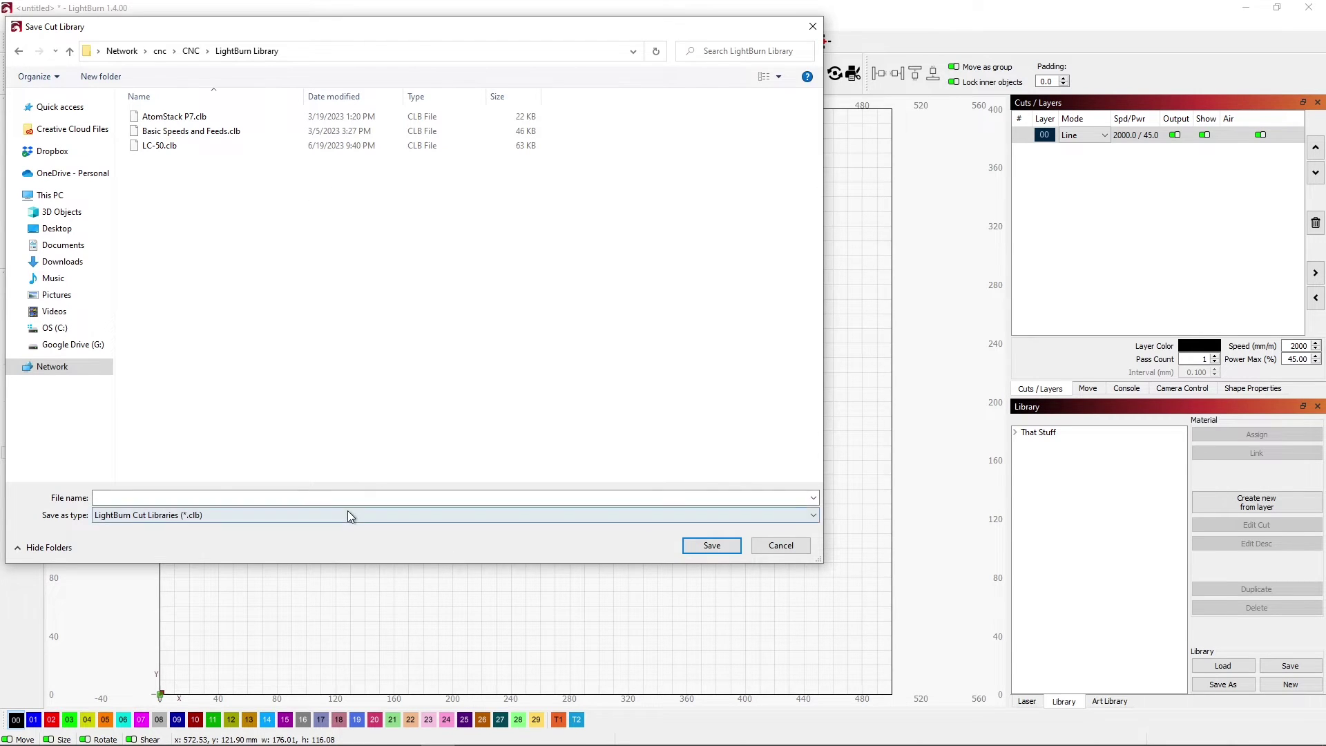
{"action": "left_click", "coordinate": [358, 495]}
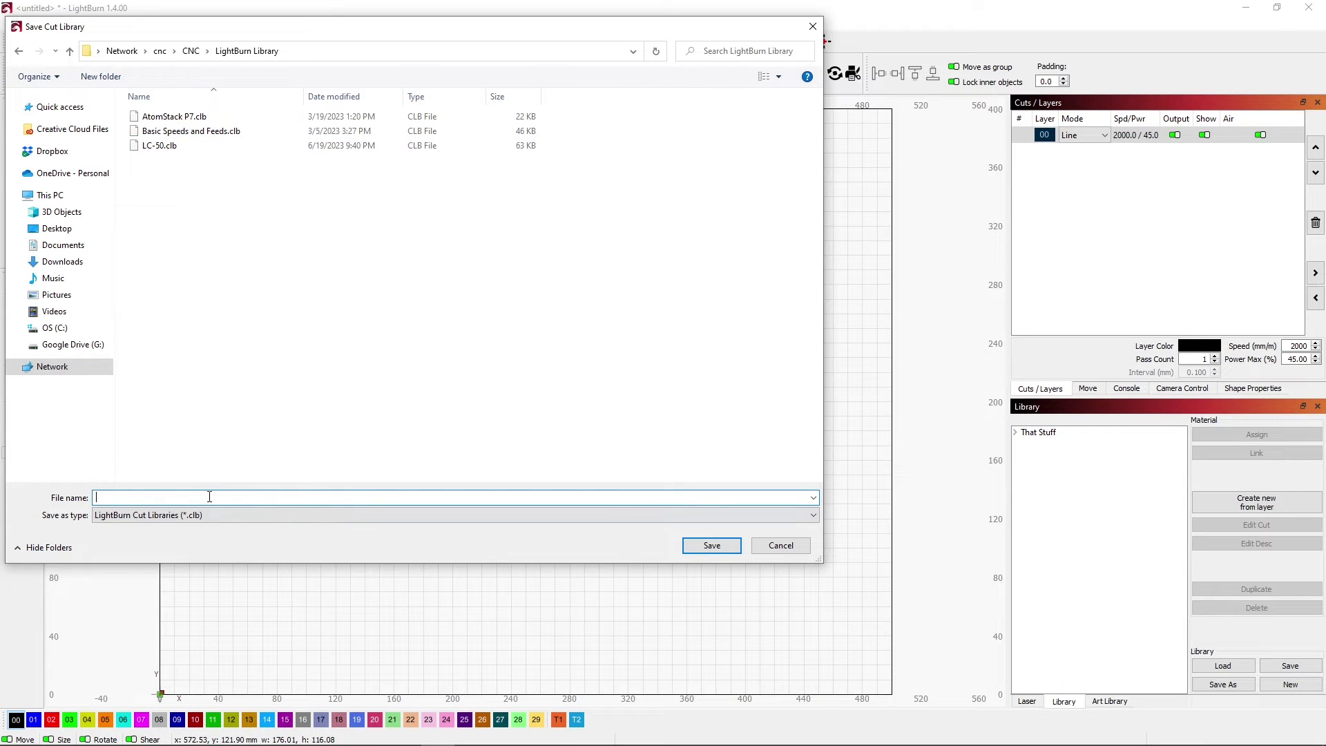
{"action": "type", "text": "New Lib"}
{"action": "type", "text": "rary"}
{"action": "left_click", "coordinate": [711, 545]}
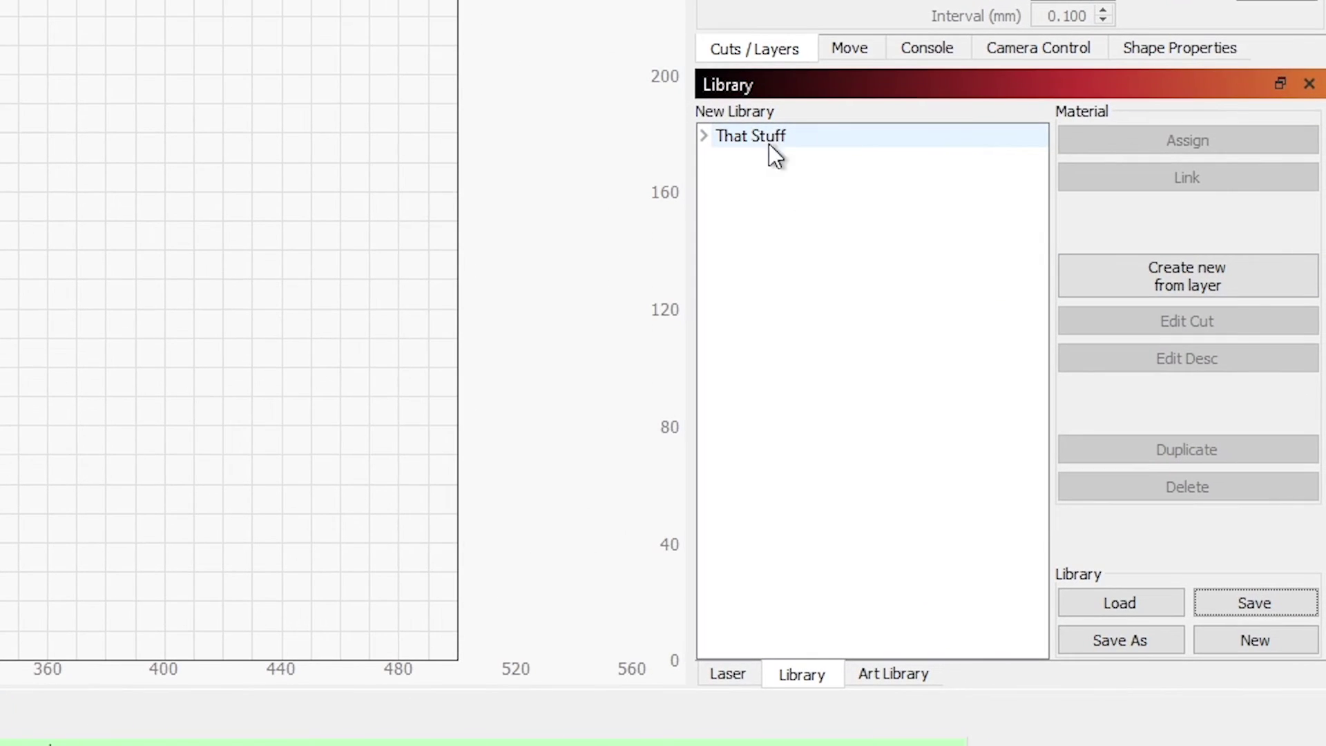
{"action": "left_click", "coordinate": [747, 675]}
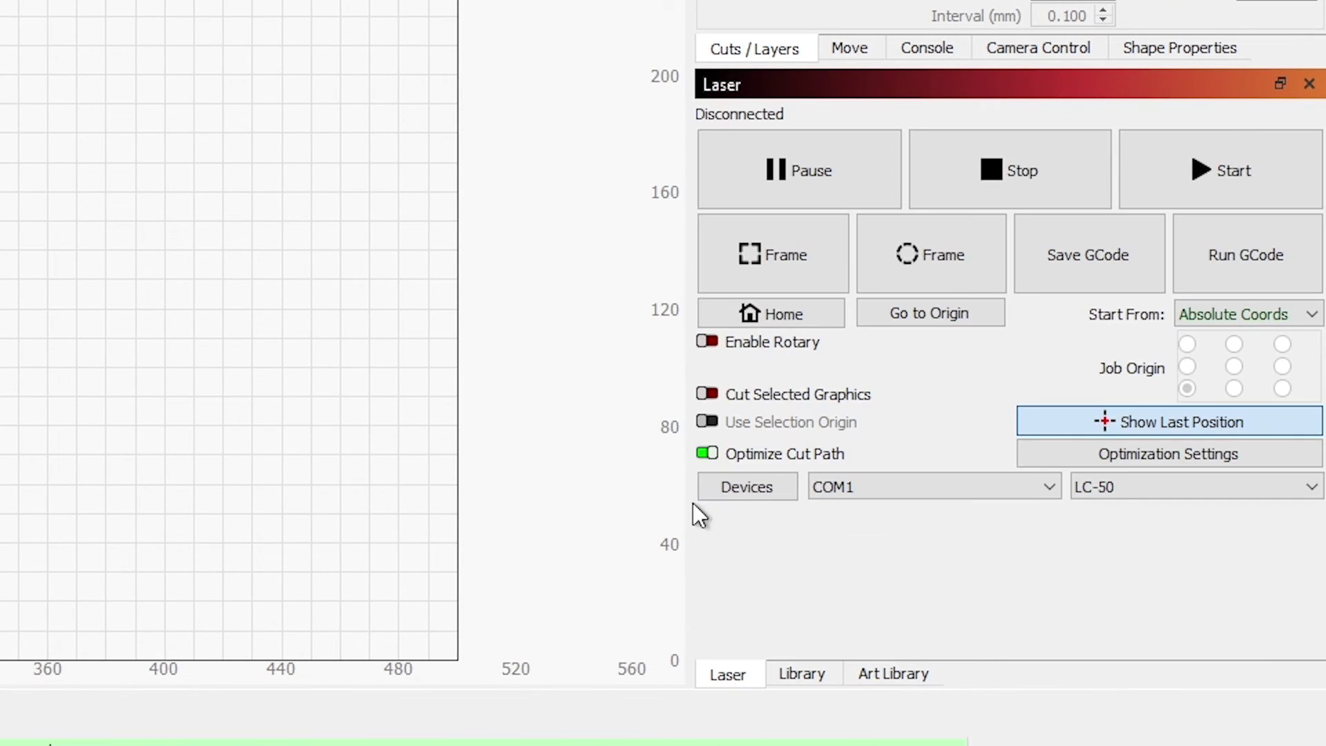
{"action": "left_click", "coordinate": [1088, 493]}
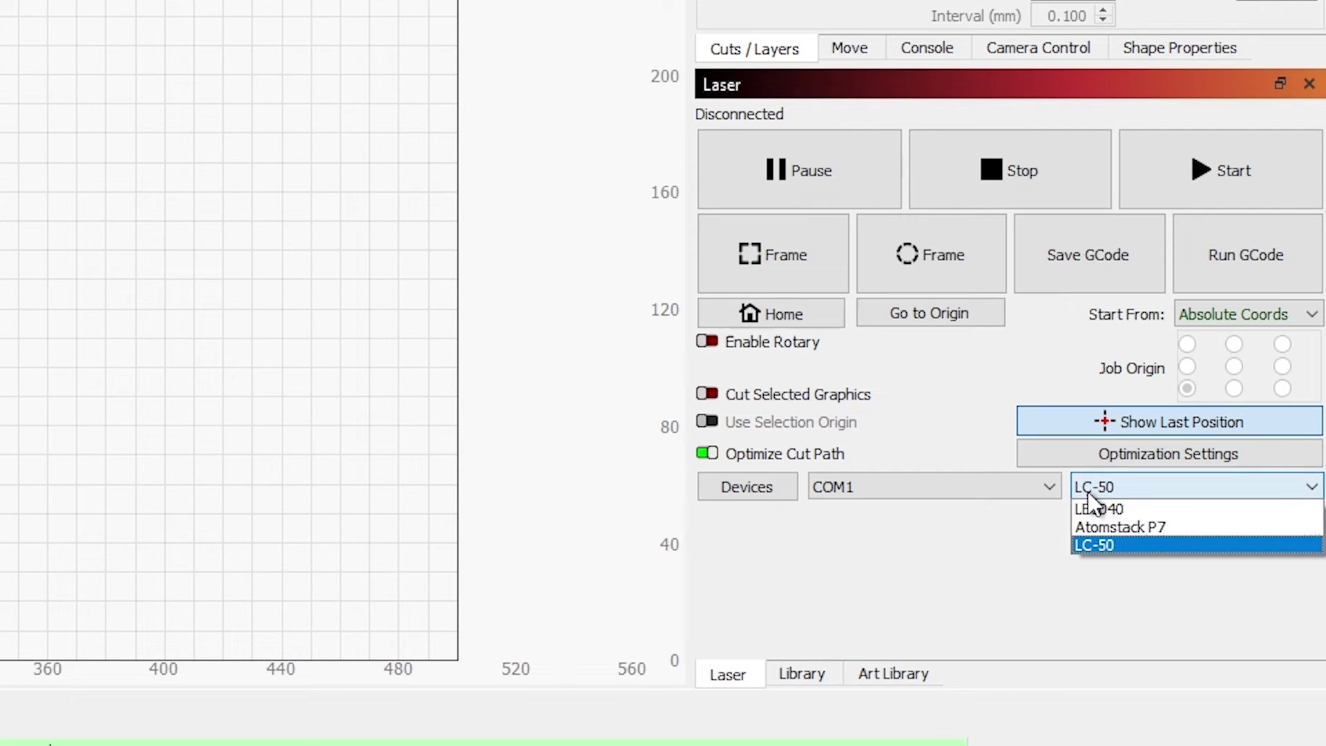
{"action": "left_click", "coordinate": [1103, 527]}
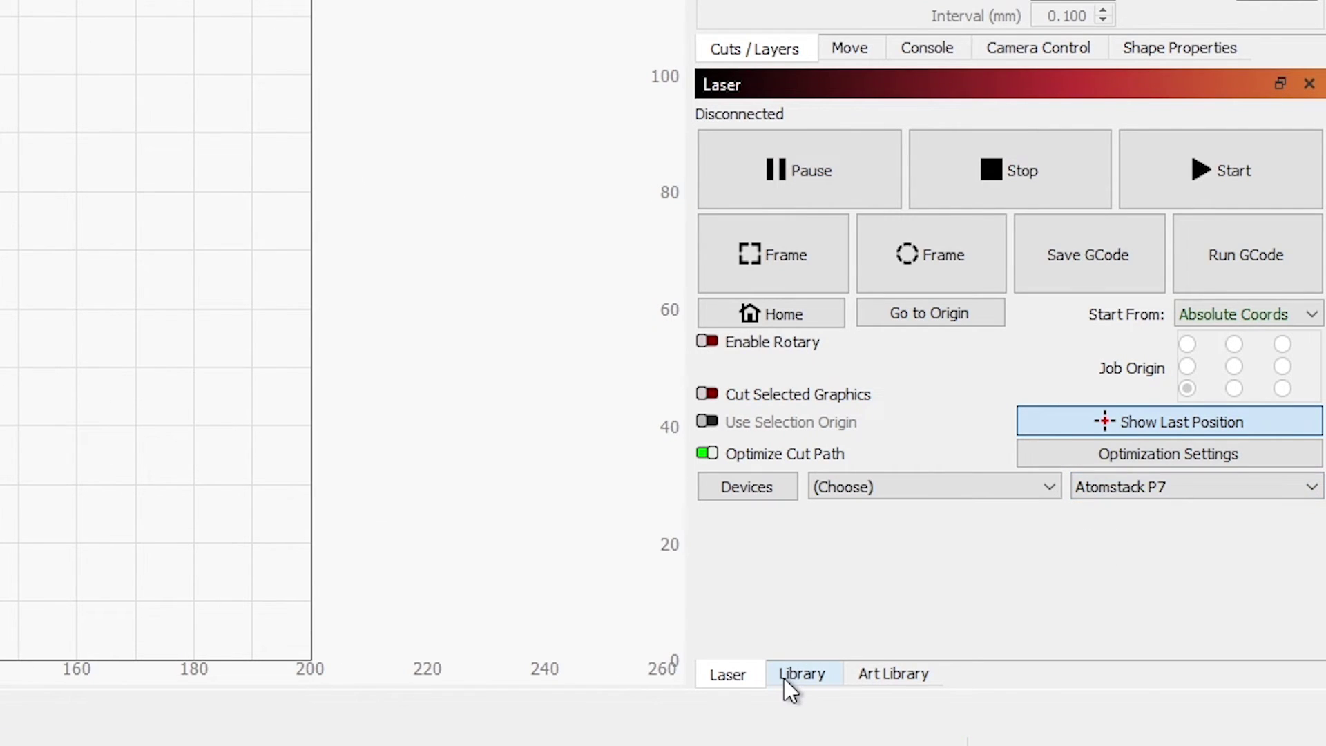
{"action": "left_click", "coordinate": [797, 675]}
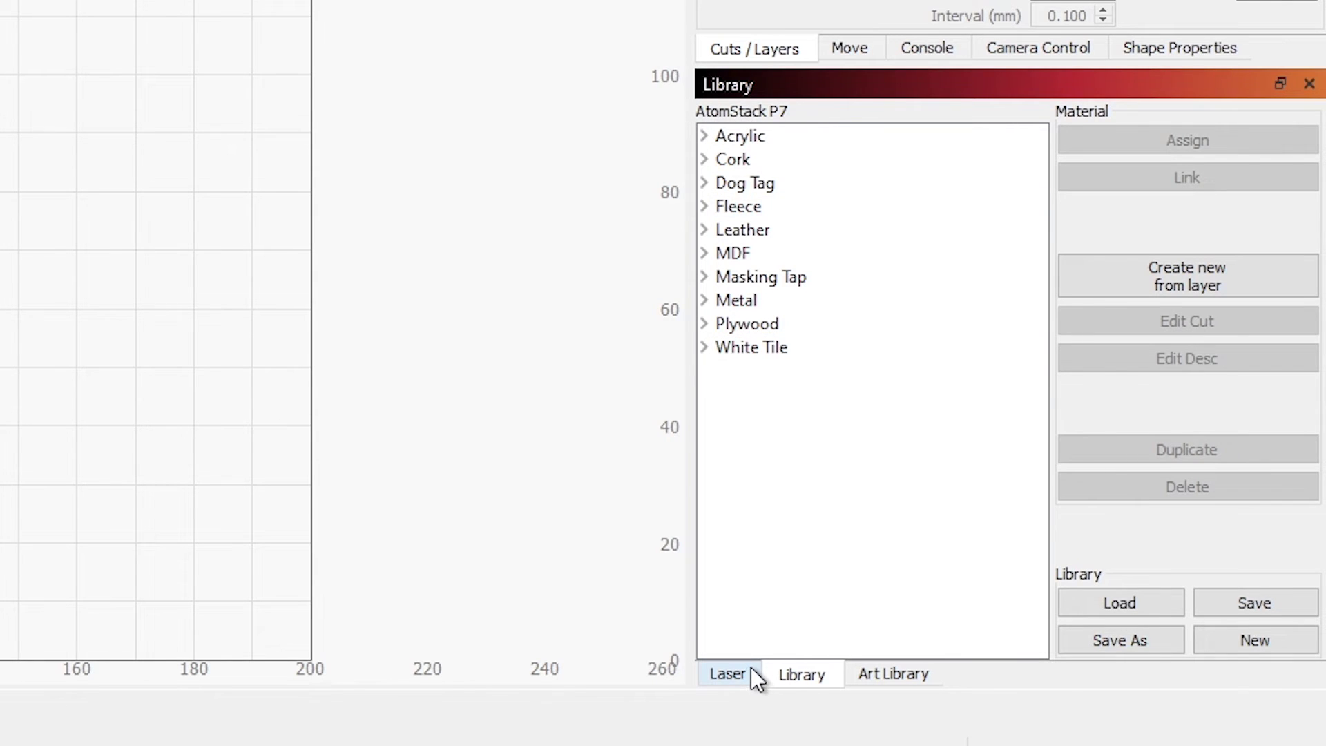
{"action": "left_click", "coordinate": [728, 674]}
{"action": "left_click", "coordinate": [1196, 485]}
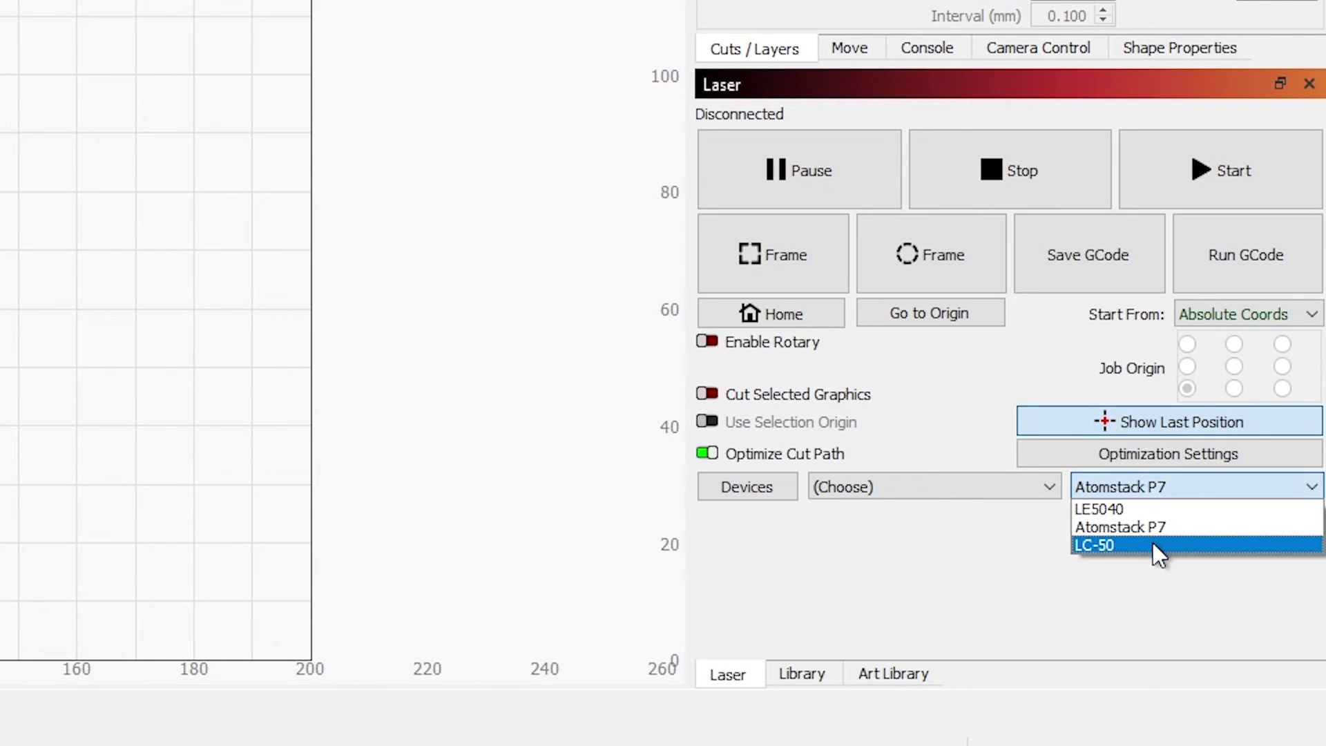
{"action": "left_click", "coordinate": [1152, 542]}
{"action": "left_click", "coordinate": [795, 672]}
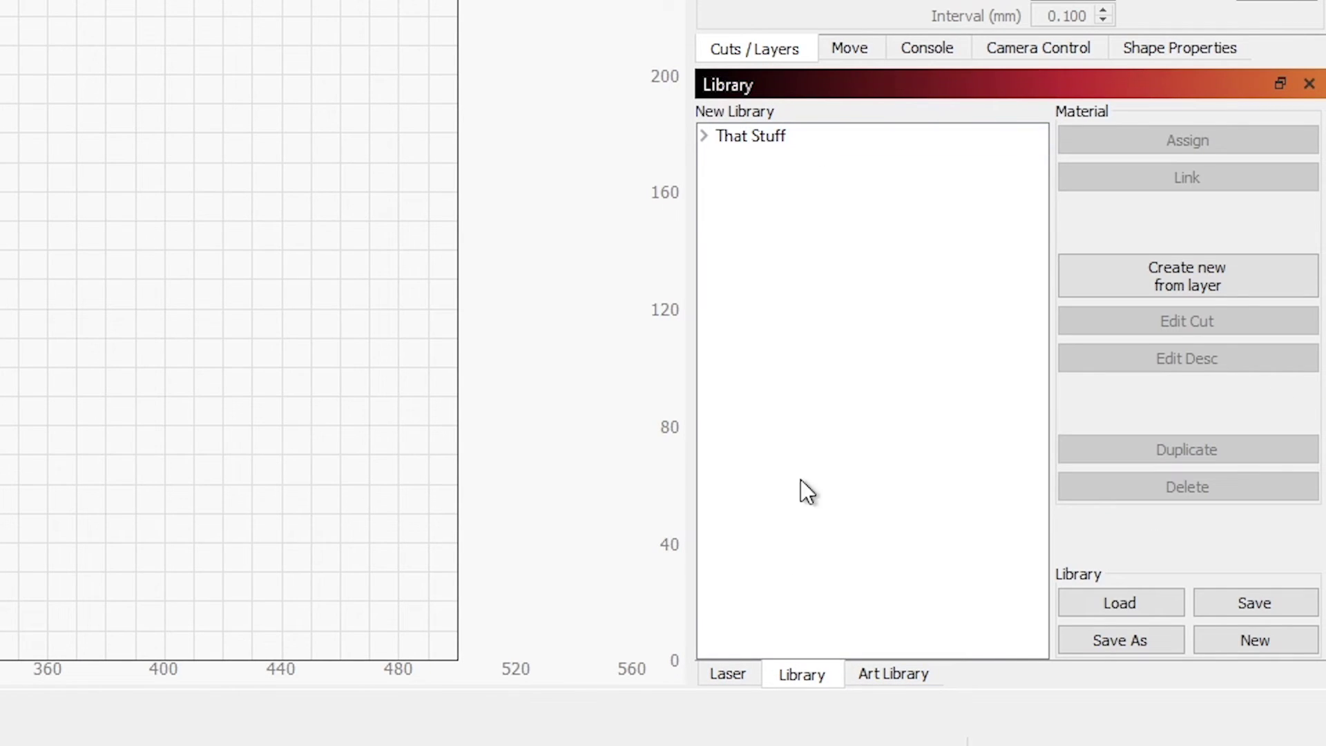
Load the LC-50.clb library, then start a new empty library.
{"action": "left_click", "coordinate": [1100, 605]}
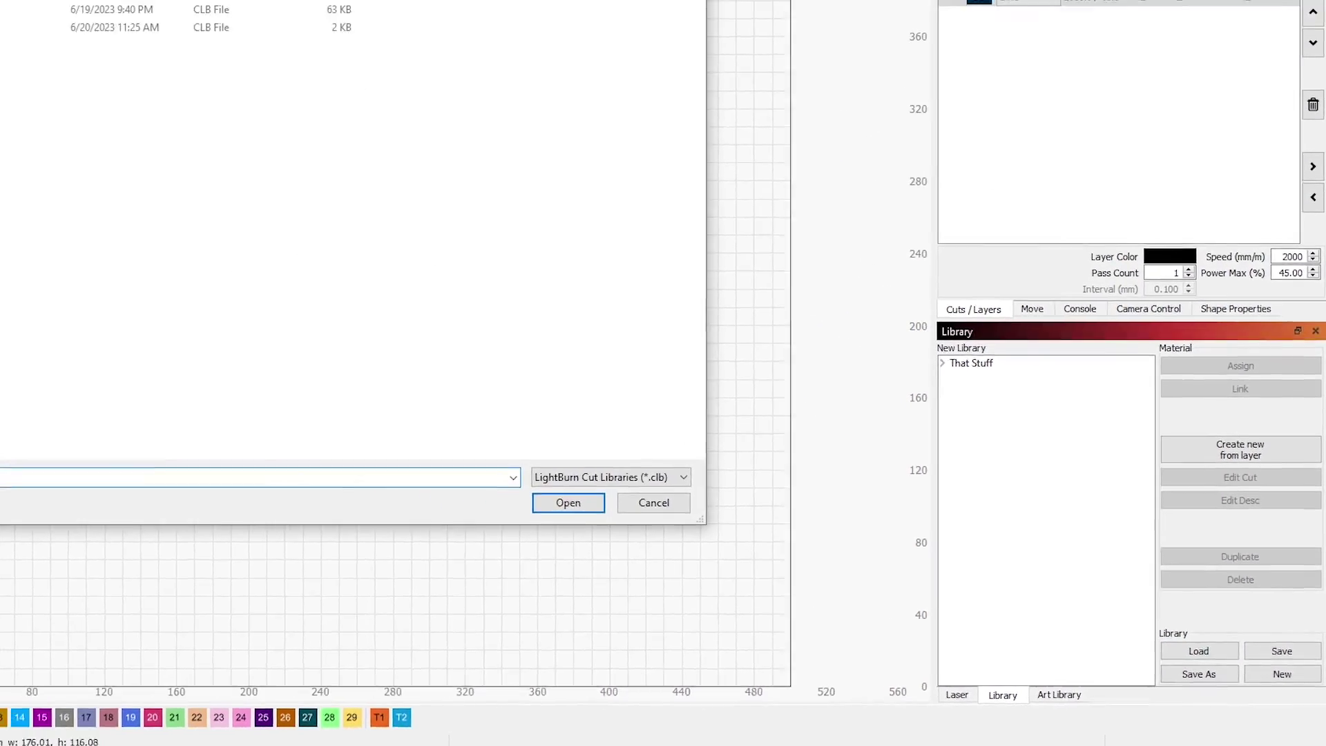
{"action": "double_click", "coordinate": [221, 161]}
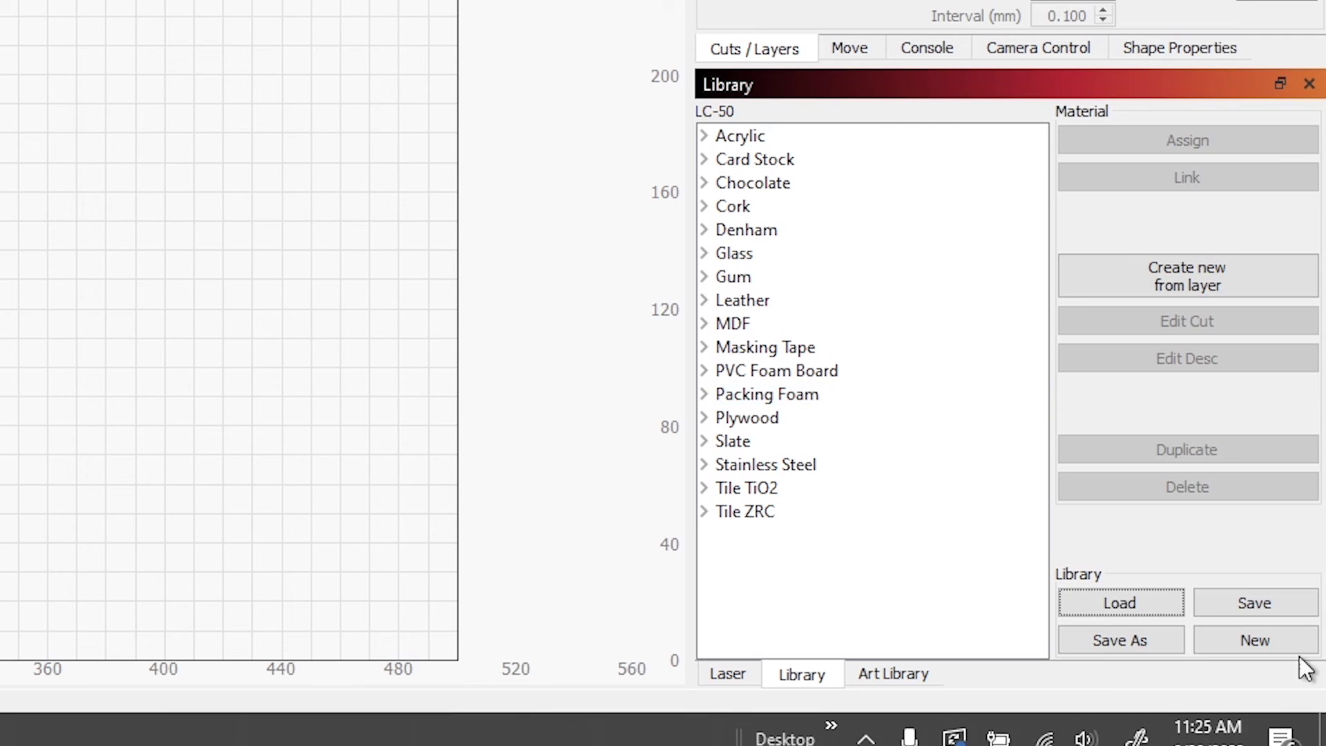
{"action": "left_click", "coordinate": [1249, 642]}
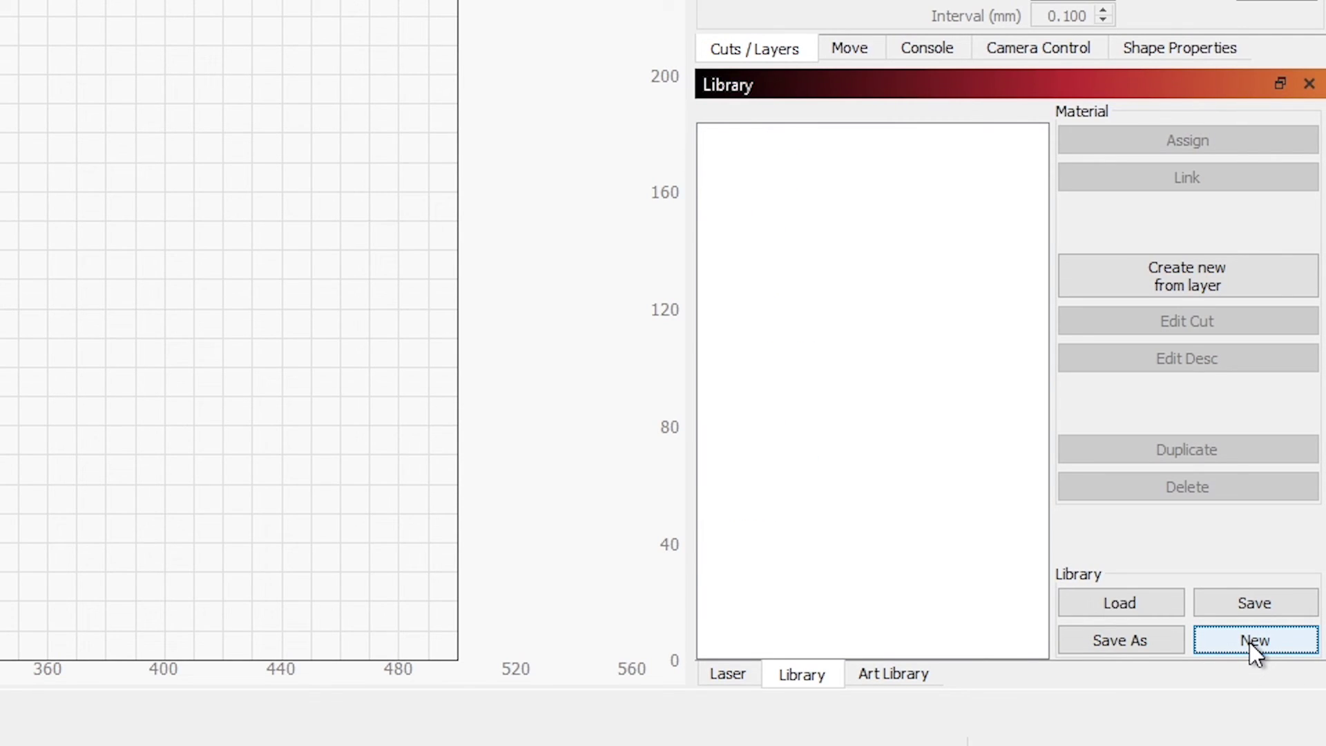